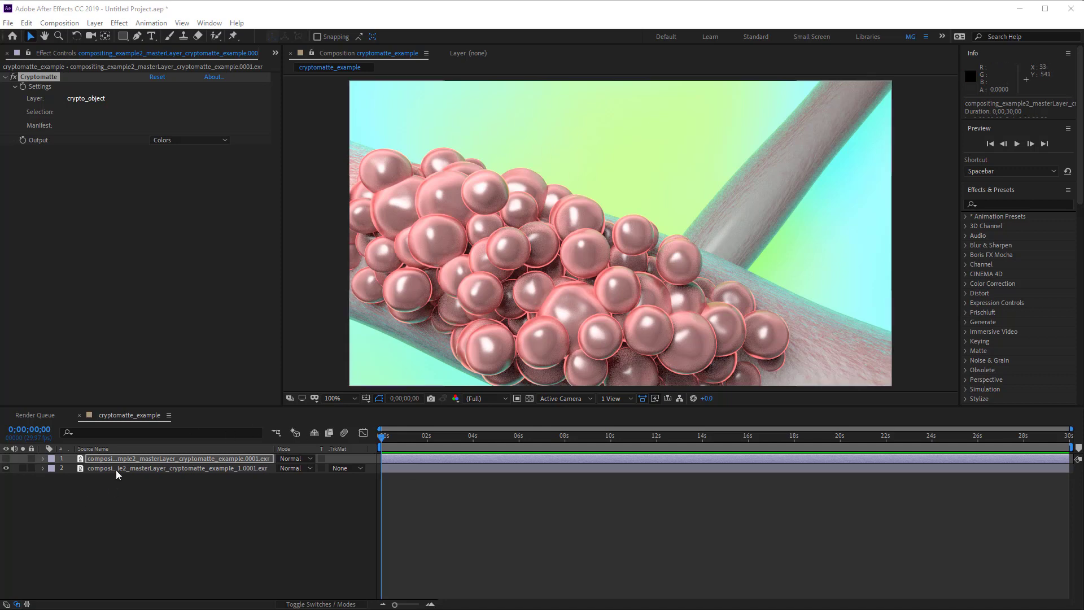
# - Compare the Cryptomatte layer with the render beneath it by toggling its visibility, and leave the Cryptomatte layer shown
pyautogui.click(6, 459)
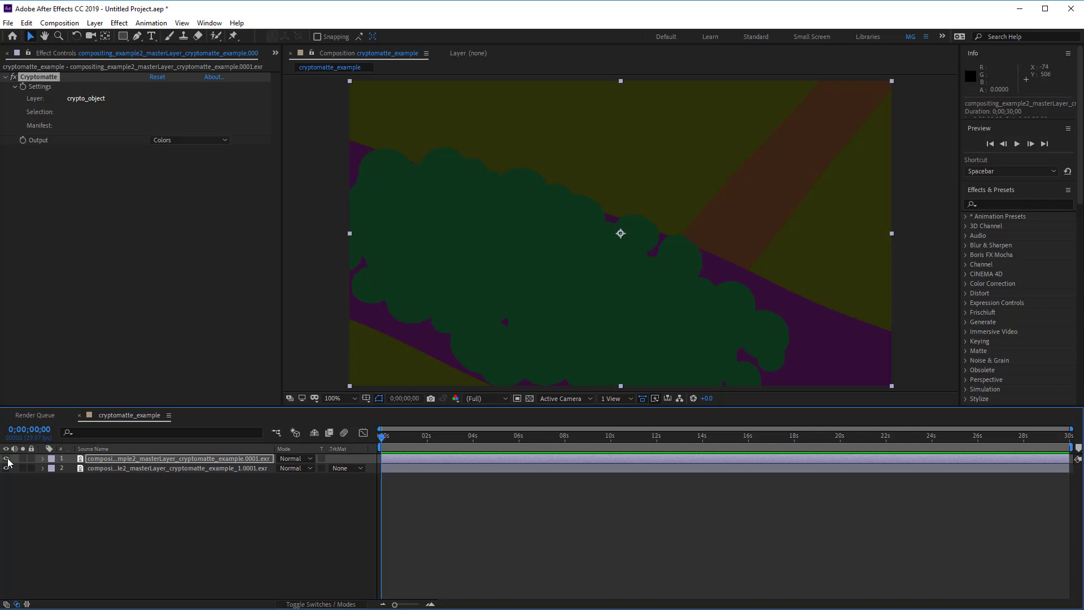
pyautogui.click(7, 459)
pyautogui.click(7, 459)
pyautogui.click(6, 459)
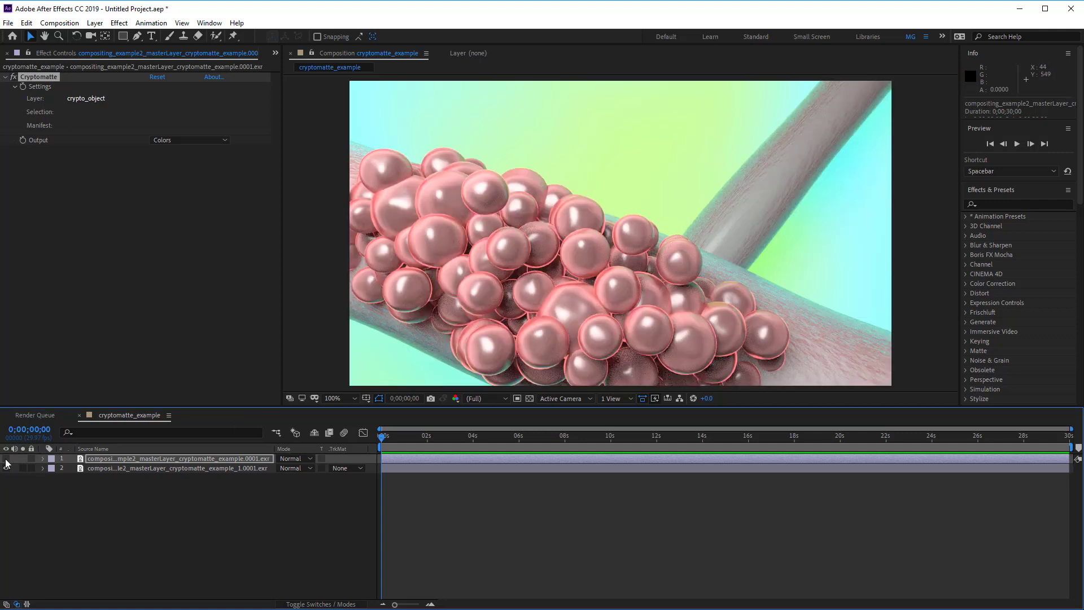
pyautogui.click(7, 458)
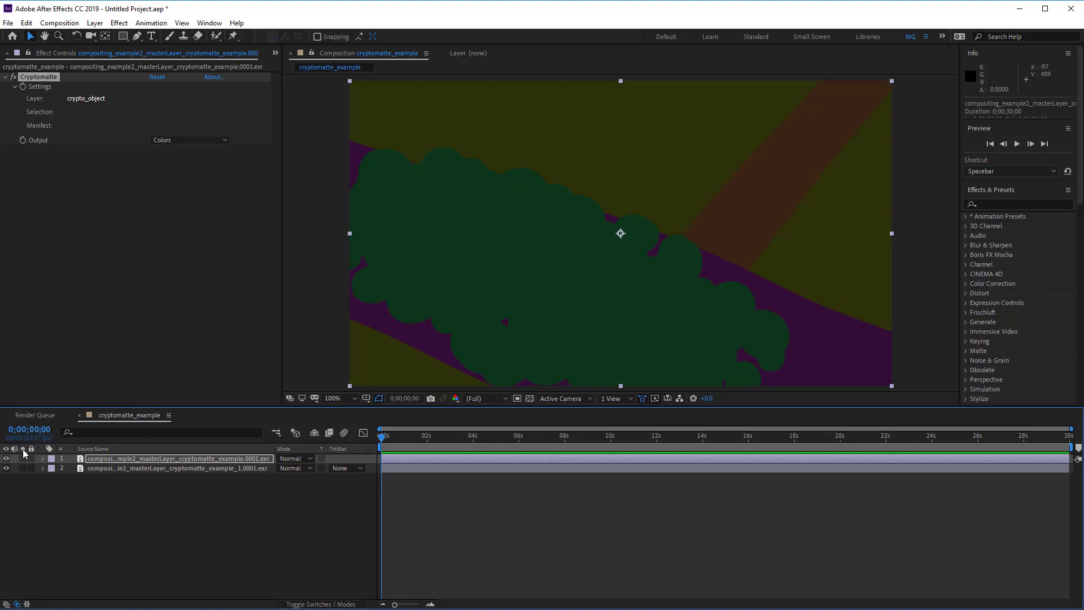
pyautogui.click(6, 459)
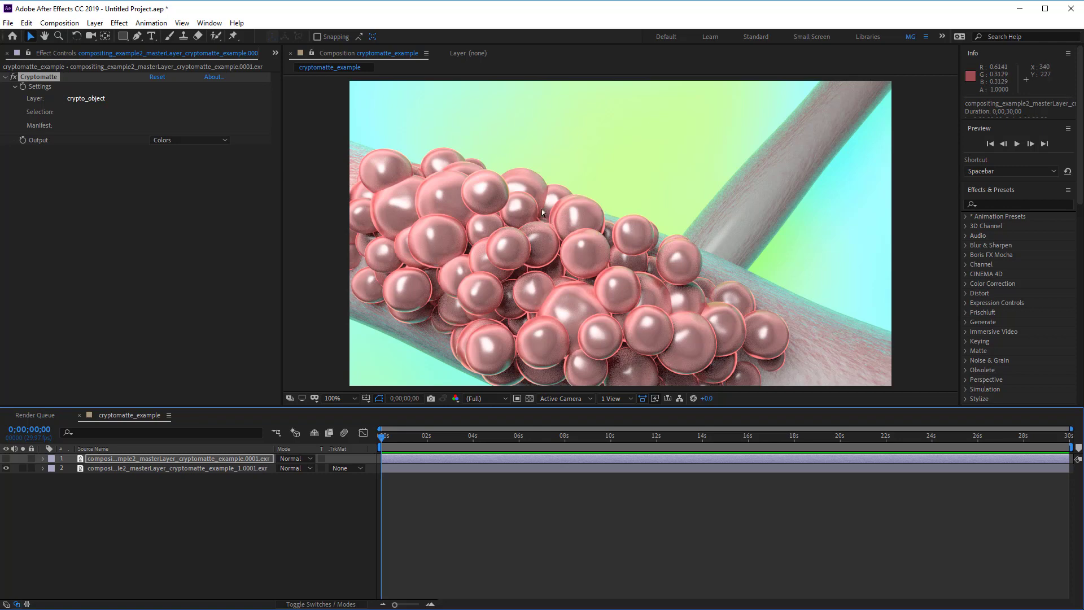
pyautogui.click(6, 458)
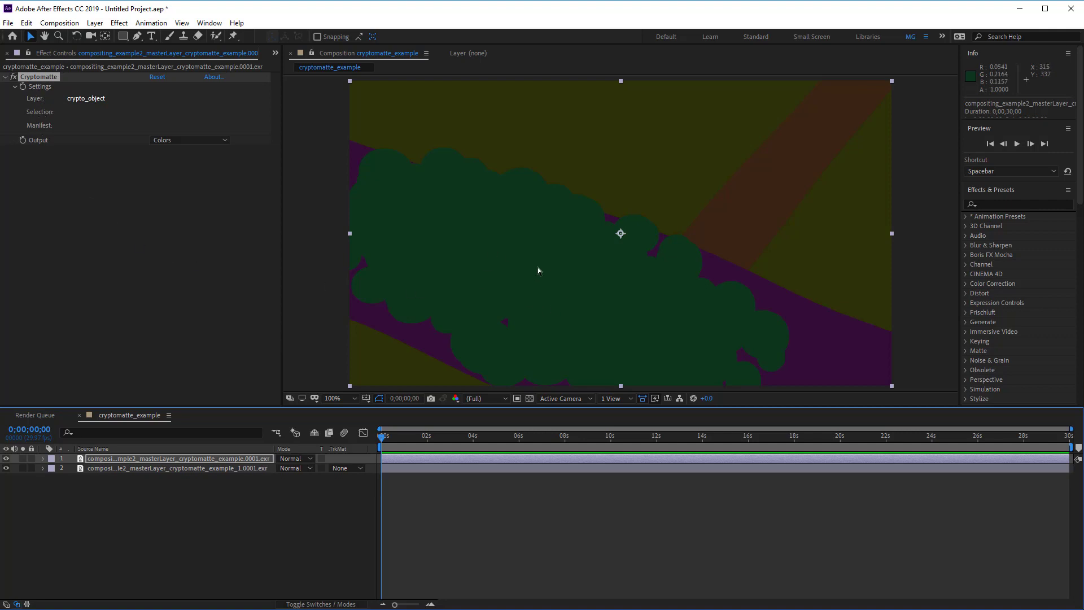
# - Select the sphere cluster as the Cryptomatte selection and set the effect's output to Matted Colors
pyautogui.click(502, 232)
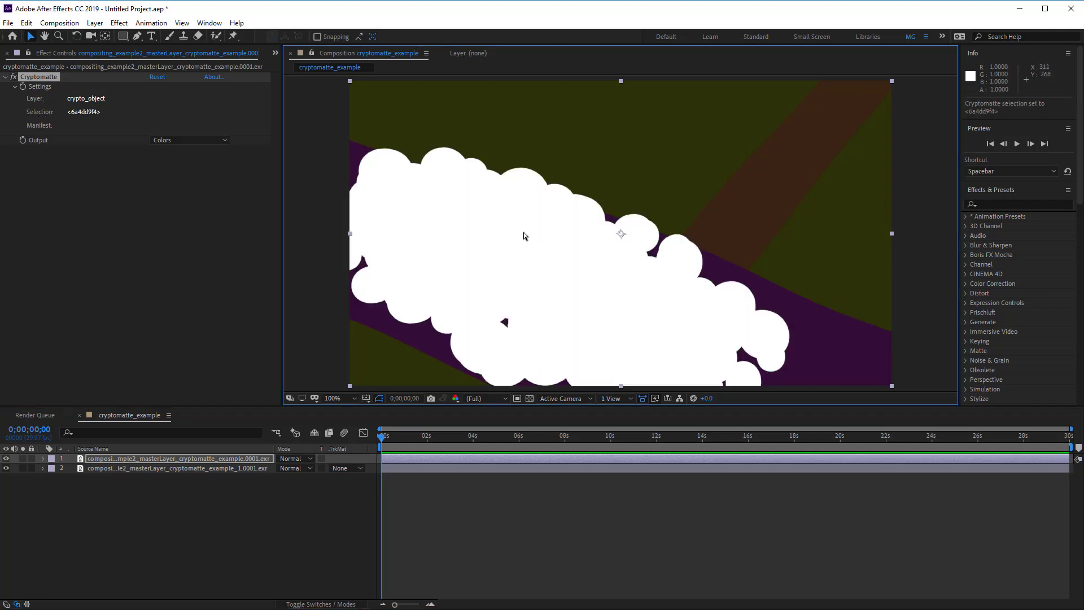
pyautogui.click(185, 140)
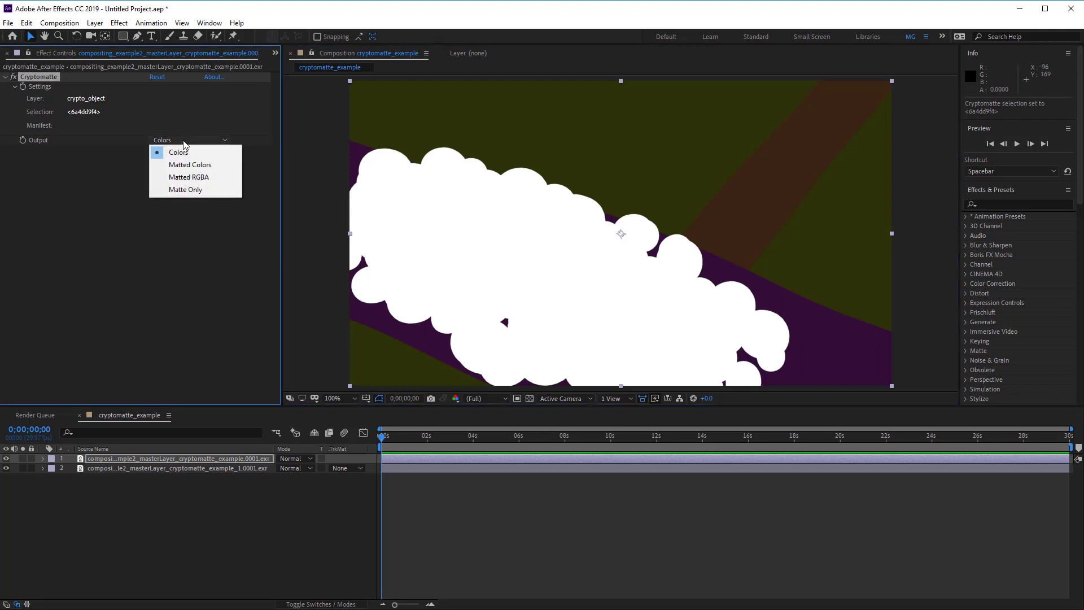
pyautogui.click(205, 164)
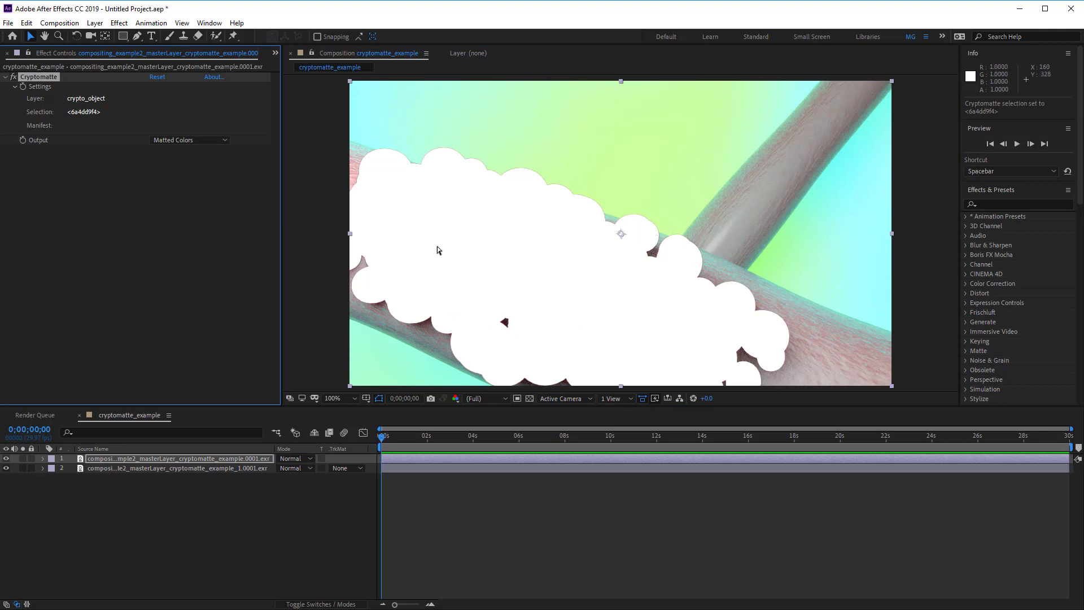
# - Add an adjustment layer directly below the Cryptomatte layer and set its track matte to Luma Matte
pyautogui.click(233, 460)
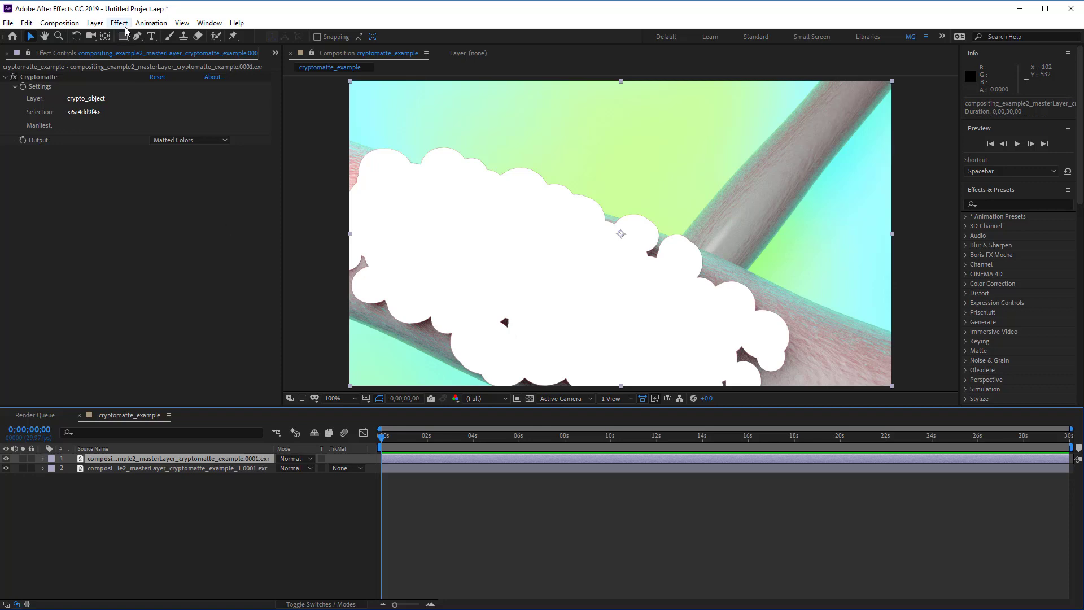
pyautogui.click(94, 22)
pyautogui.moveTo(111, 37)
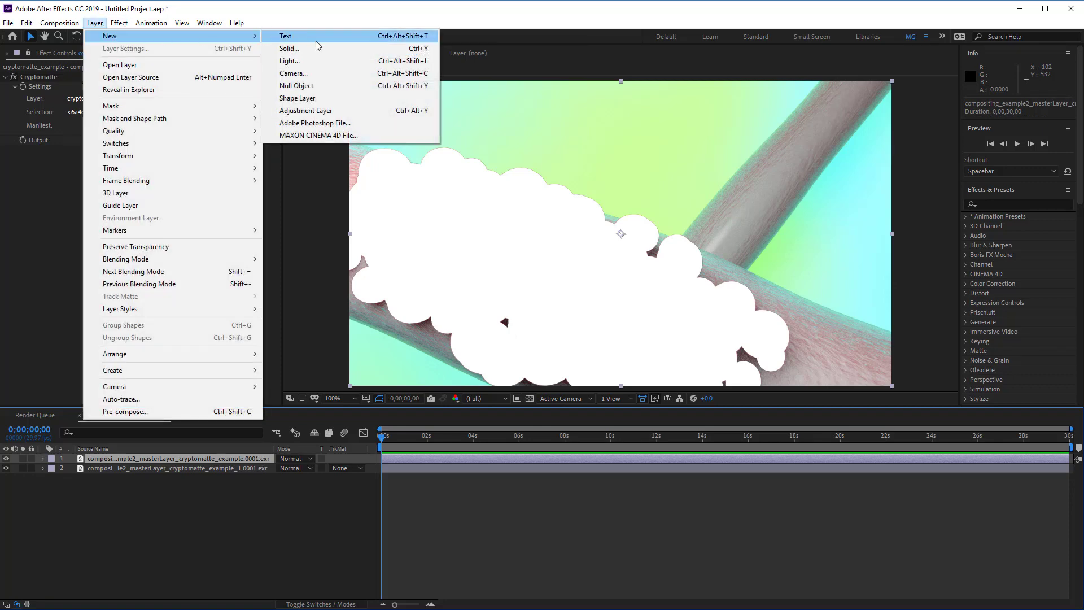
pyautogui.click(315, 109)
pyautogui.moveTo(143, 460); pyautogui.dragTo(145, 478)
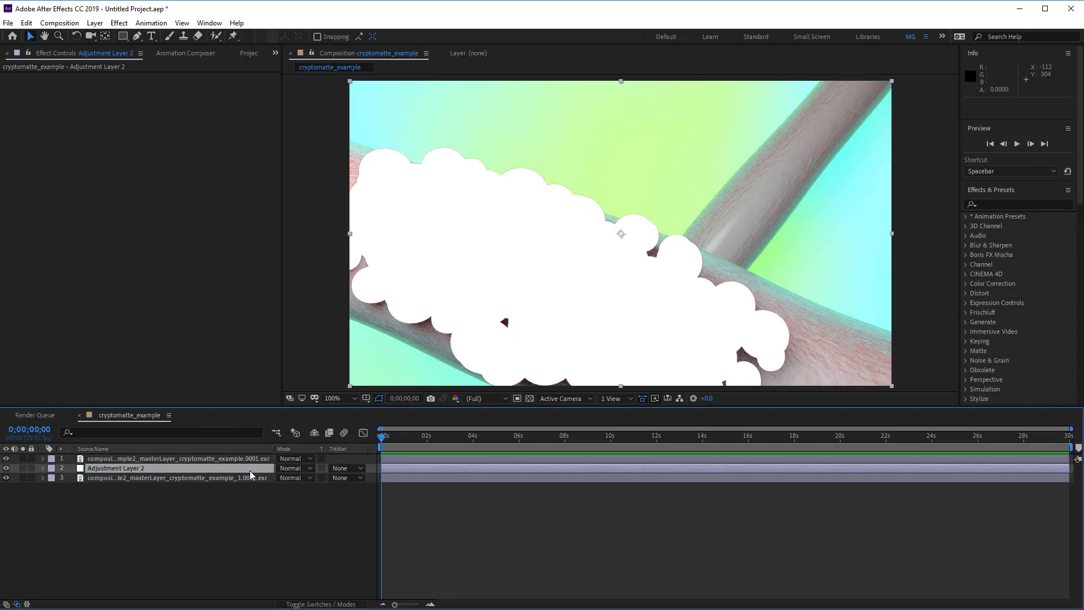
pyautogui.click(341, 470)
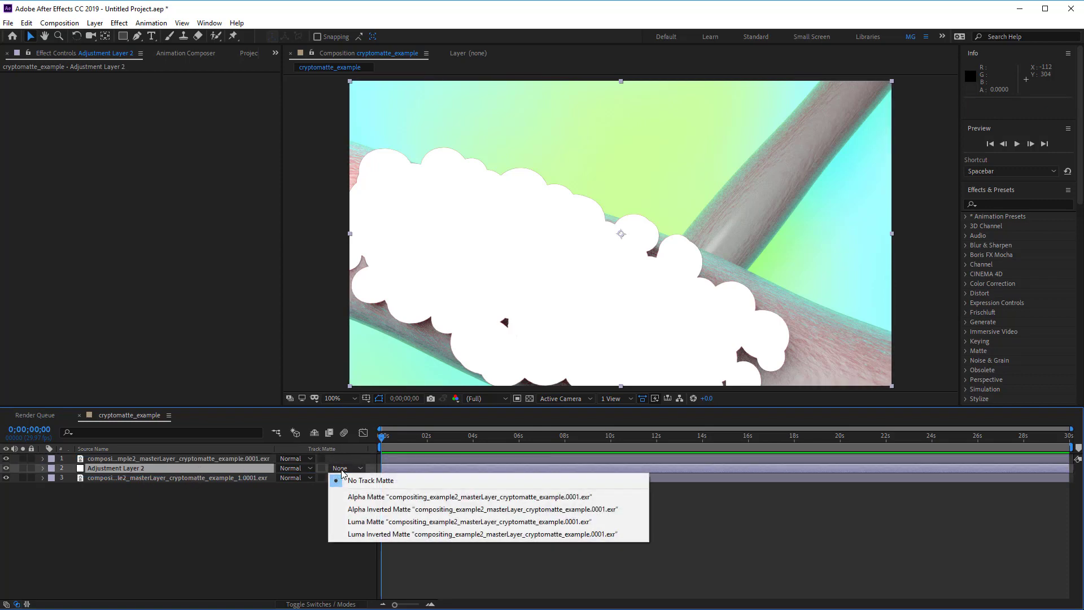
pyautogui.click(391, 525)
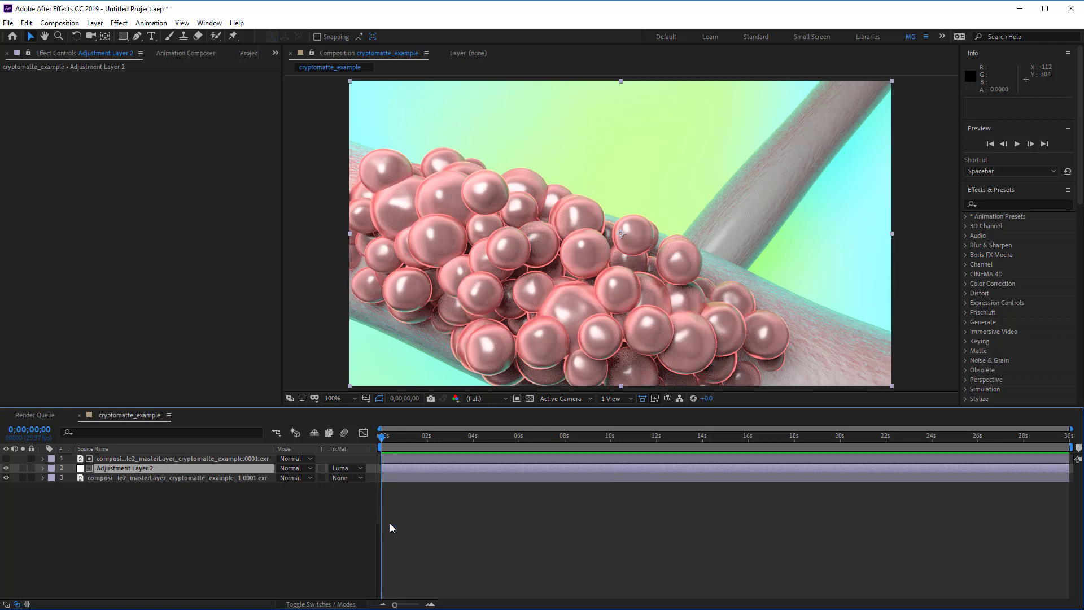
# - Apply Hue/Saturation to the adjustment layer and set Master Hue to about -136° to recolour the spheres blue
pyautogui.rightClick(137, 472)
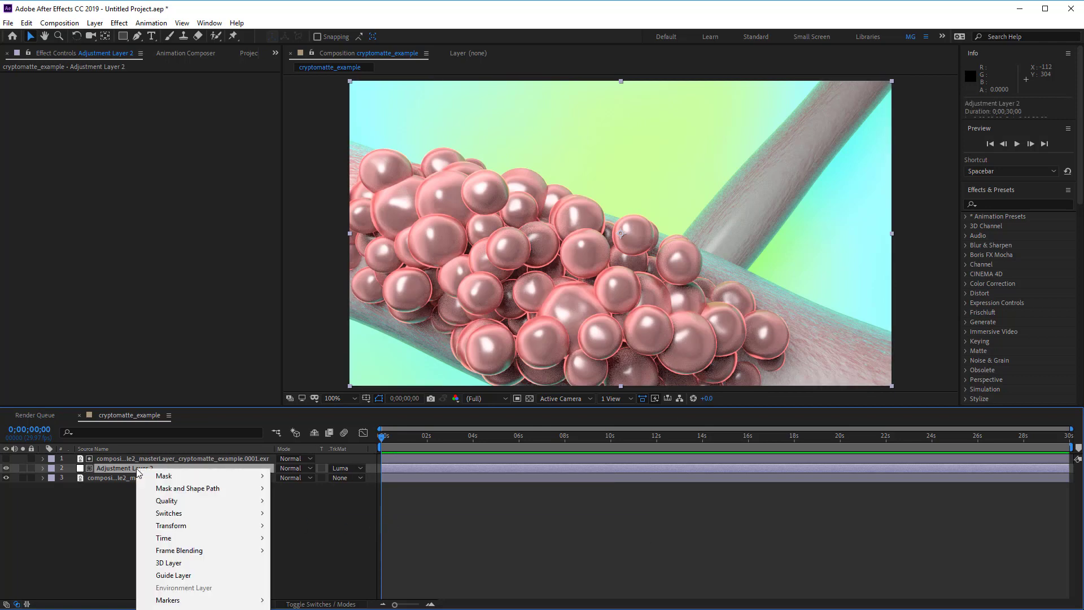
pyautogui.moveTo(180, 609)
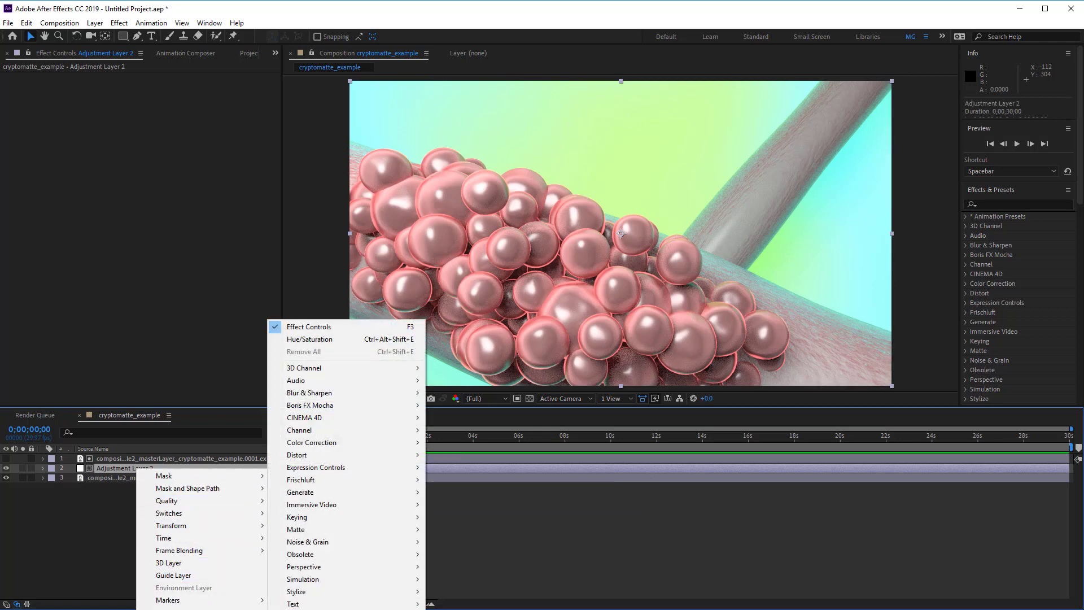
pyautogui.moveTo(325, 476)
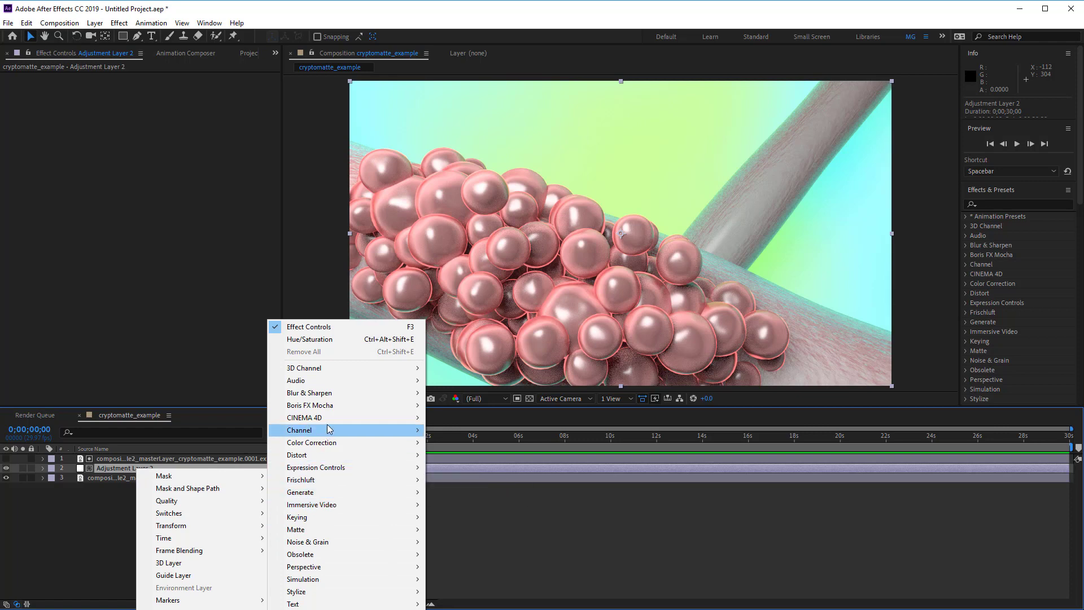
pyautogui.moveTo(334, 445)
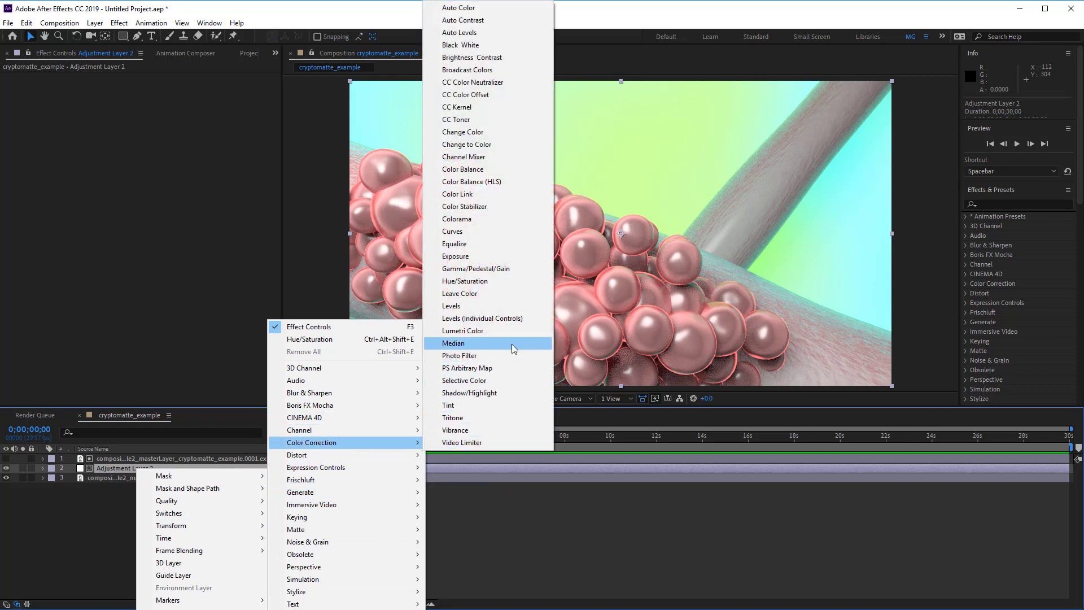
pyautogui.click(514, 282)
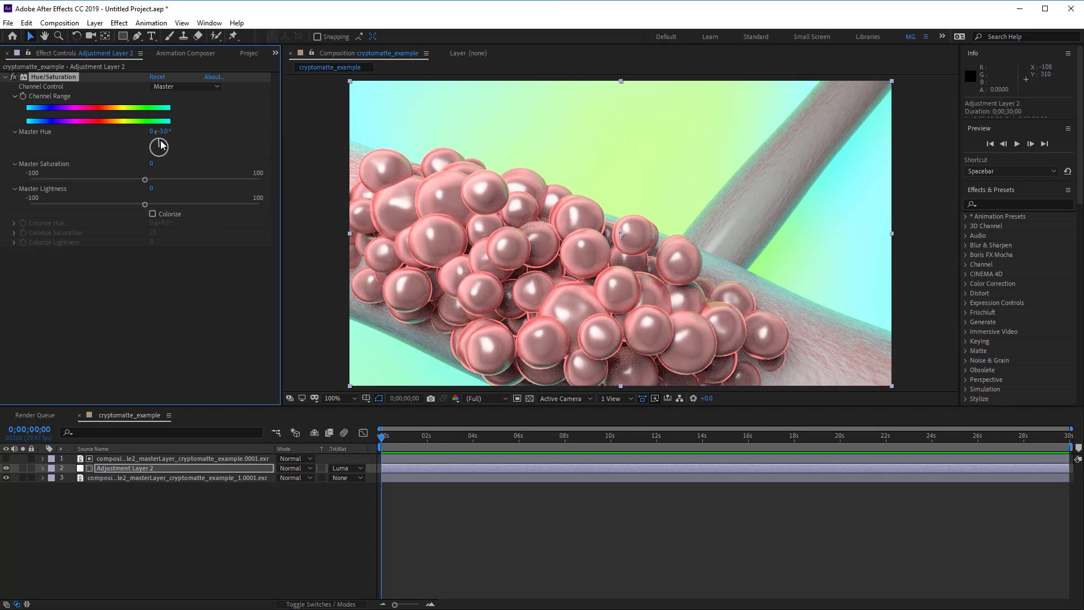
pyautogui.moveTo(159, 145)
pyautogui.mouseDown()
pyautogui.moveTo(170, 154)
pyautogui.moveTo(155, 135)
pyautogui.moveTo(154, 159)
pyautogui.mouseUp()
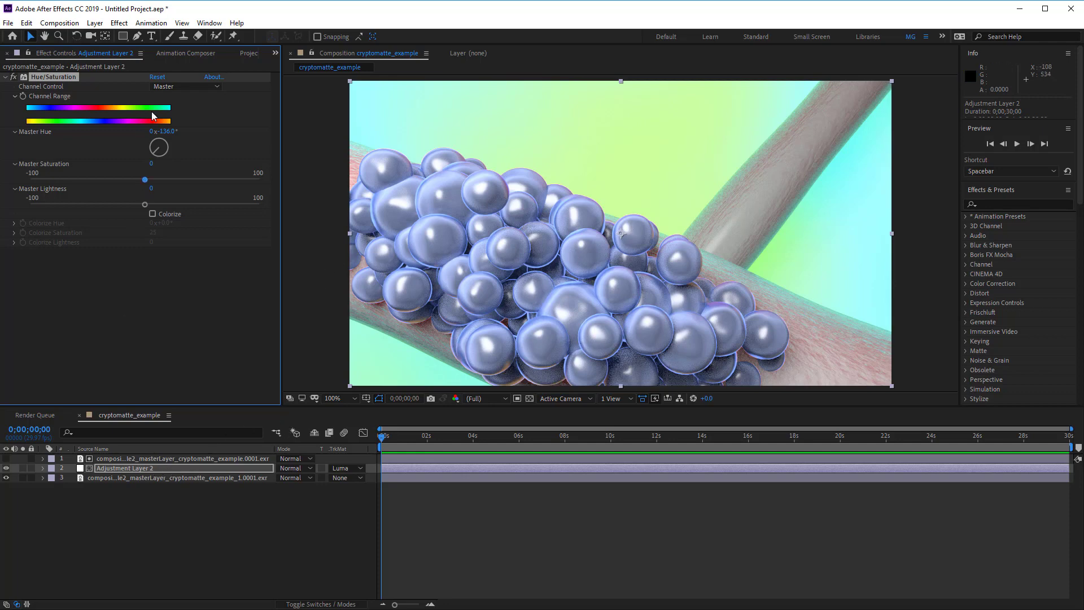
pyautogui.click(119, 23)
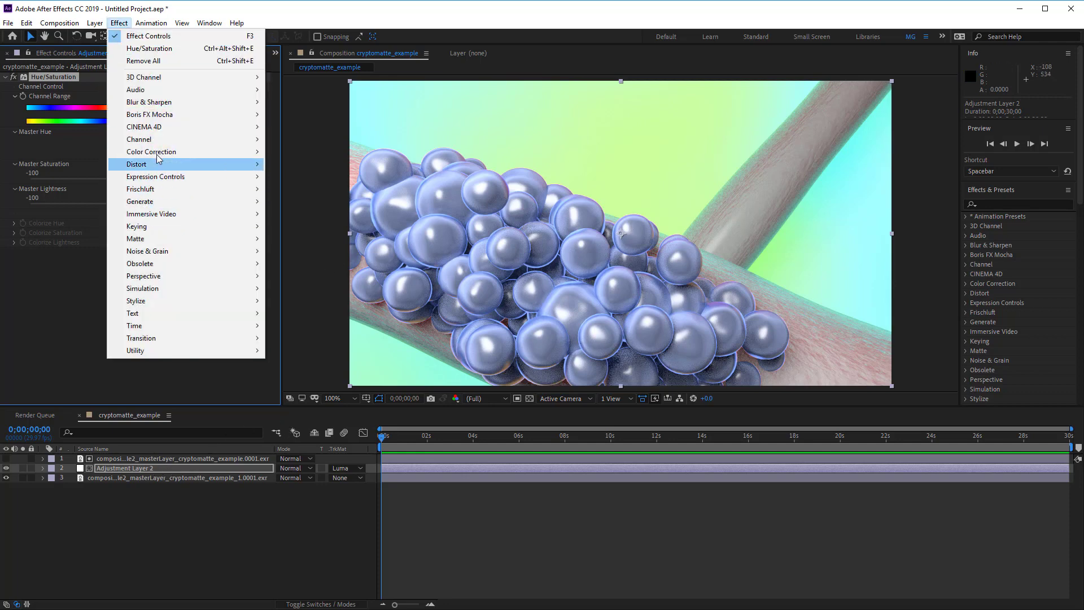
pyautogui.moveTo(156, 84)
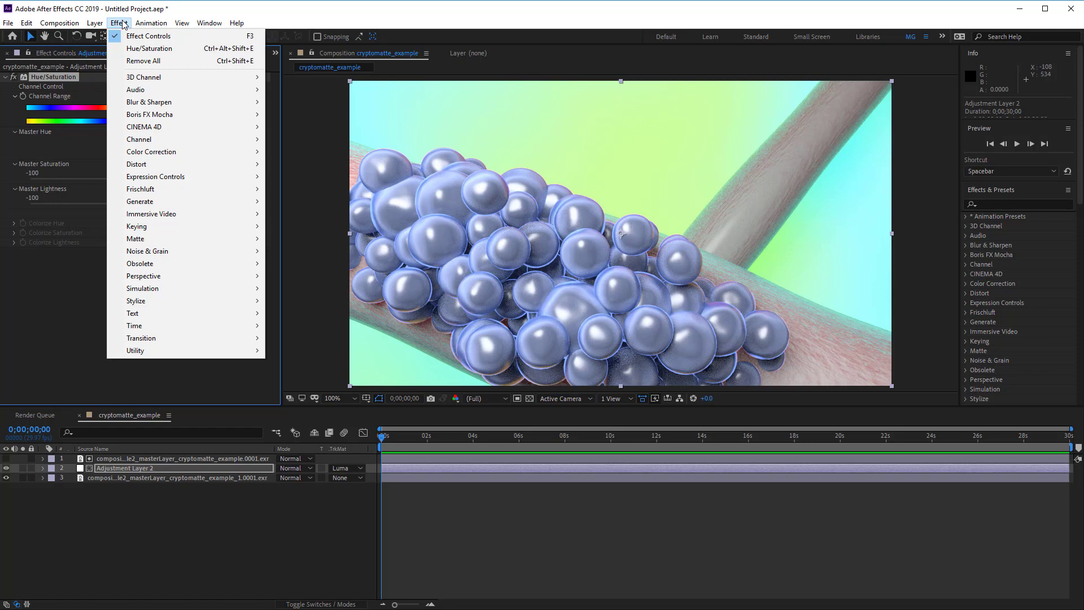
pyautogui.click(120, 23)
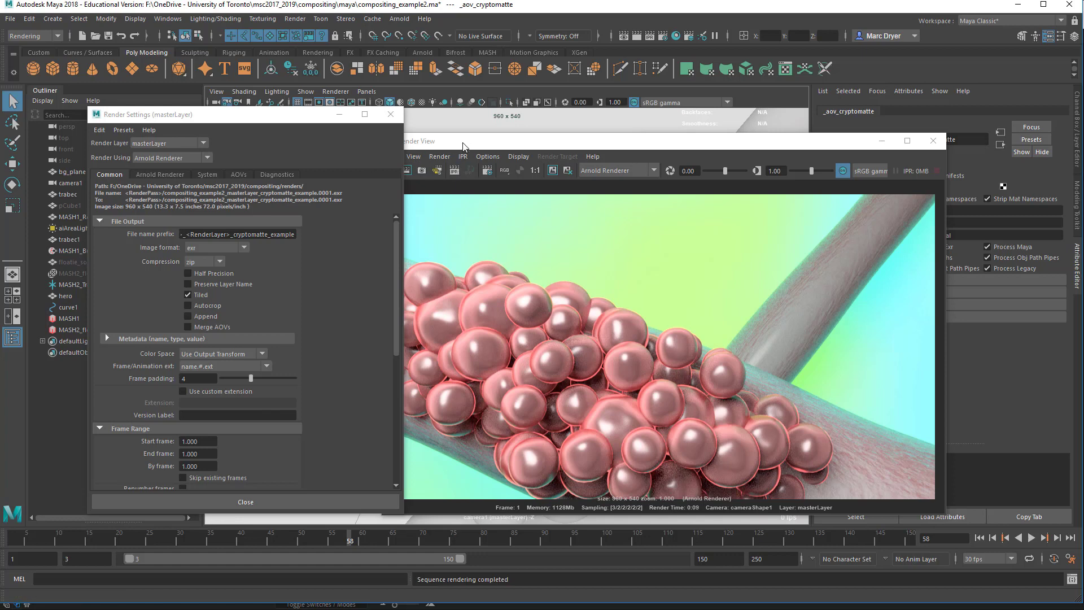
# - Switch to Maya, open Render Setup, and arrange it alongside the Render View and Render Settings windows
pyautogui.moveTo(465, 142); pyautogui.dragTo(475, 97)
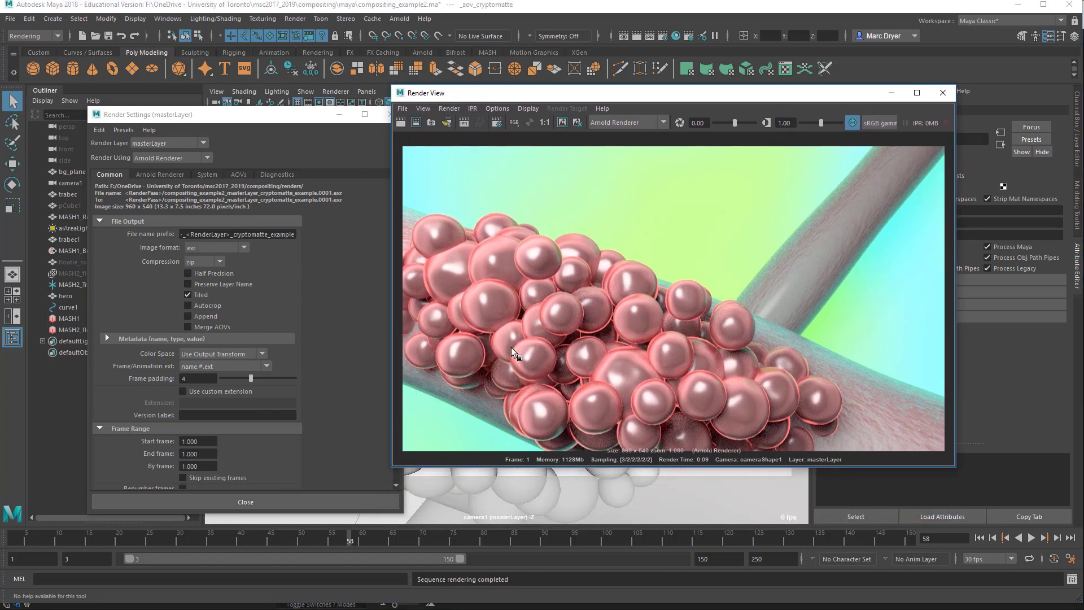
pyautogui.moveTo(215, 115); pyautogui.dragTo(182, 71)
pyautogui.click(689, 36)
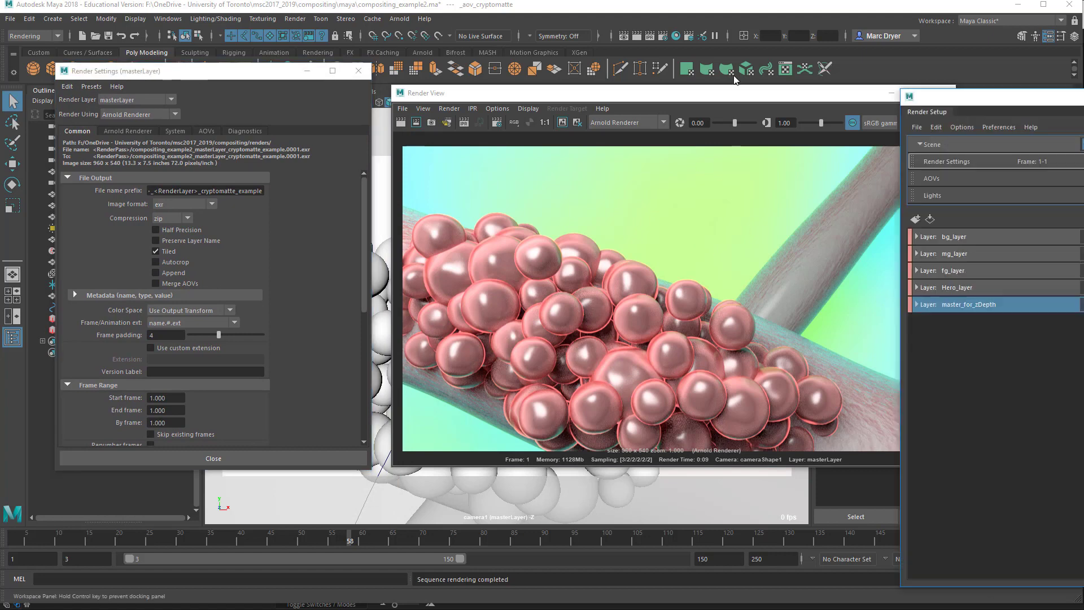
pyautogui.moveTo(1018, 96); pyautogui.dragTo(678, 53)
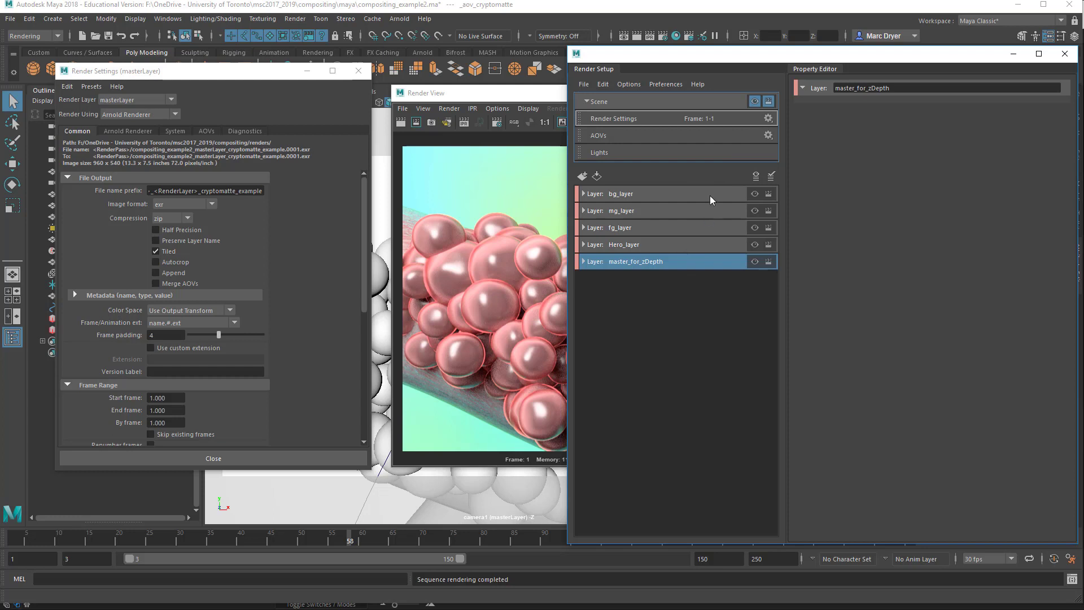
pyautogui.moveTo(203, 71); pyautogui.dragTo(241, 72)
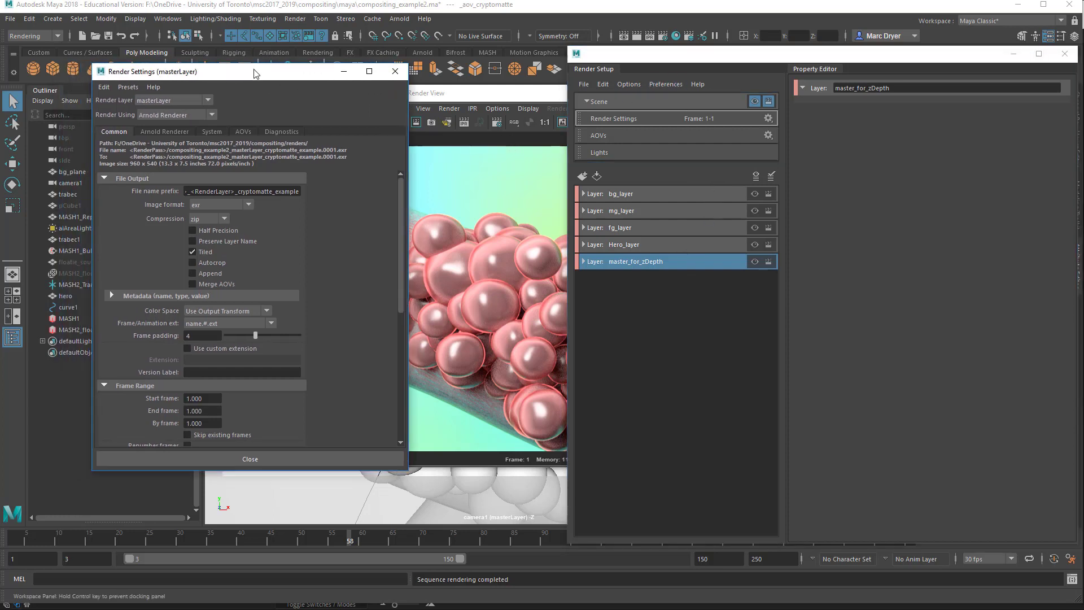
# - Remove crypto_object from the active AOVs in the masterLayer render settings
pyautogui.click(240, 133)
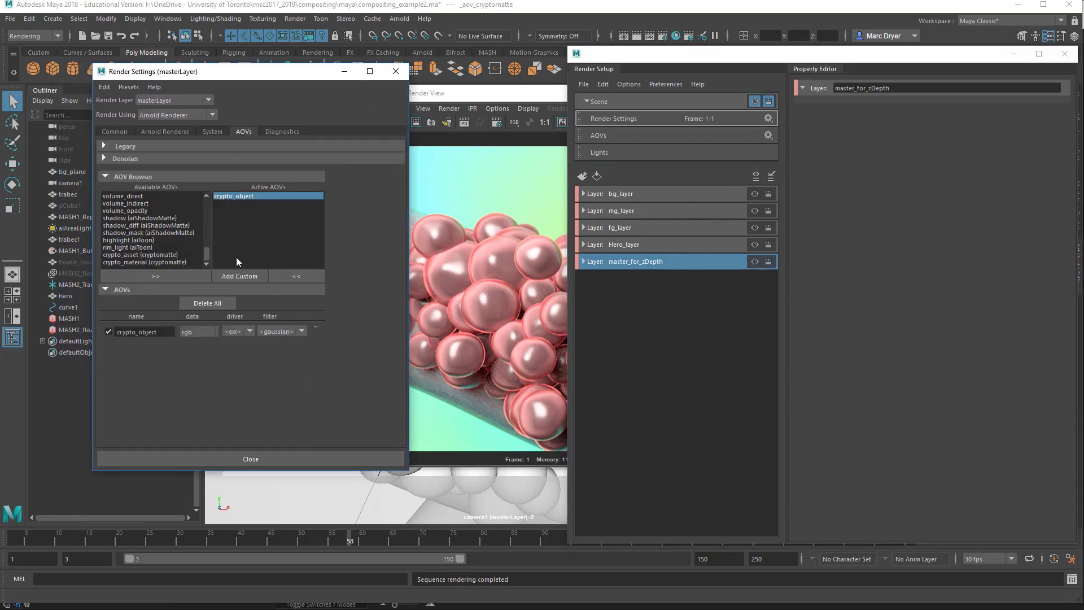
pyautogui.click(305, 278)
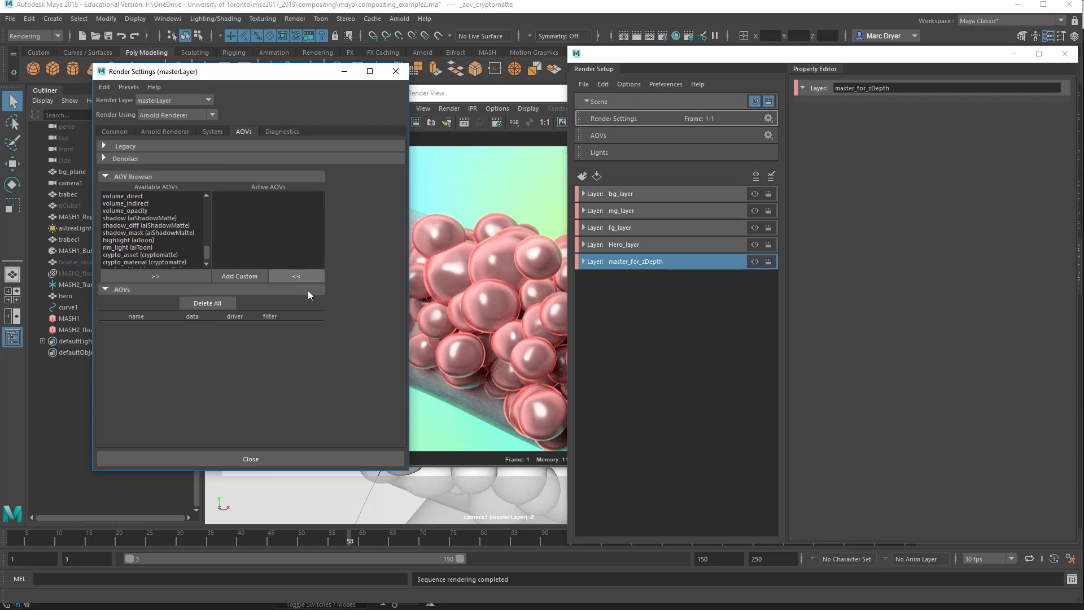
# - Examine the crypto_asset, crypto_material and crypto_object entries among the available AOVs, ending with crypto_object selected
pyautogui.scroll(7, 123, 213)
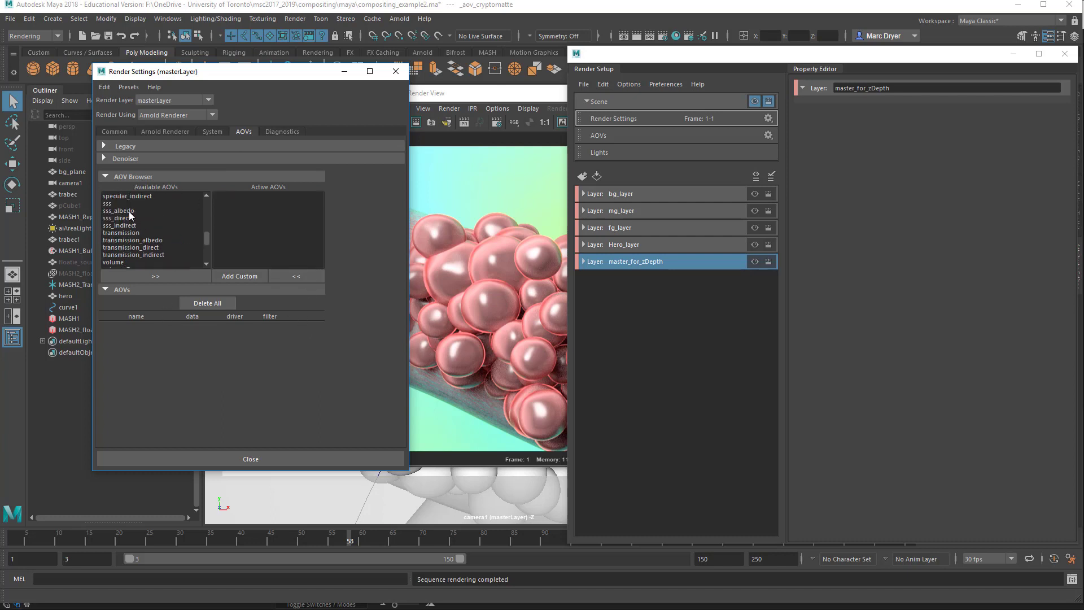
pyautogui.scroll(-8, 129, 212)
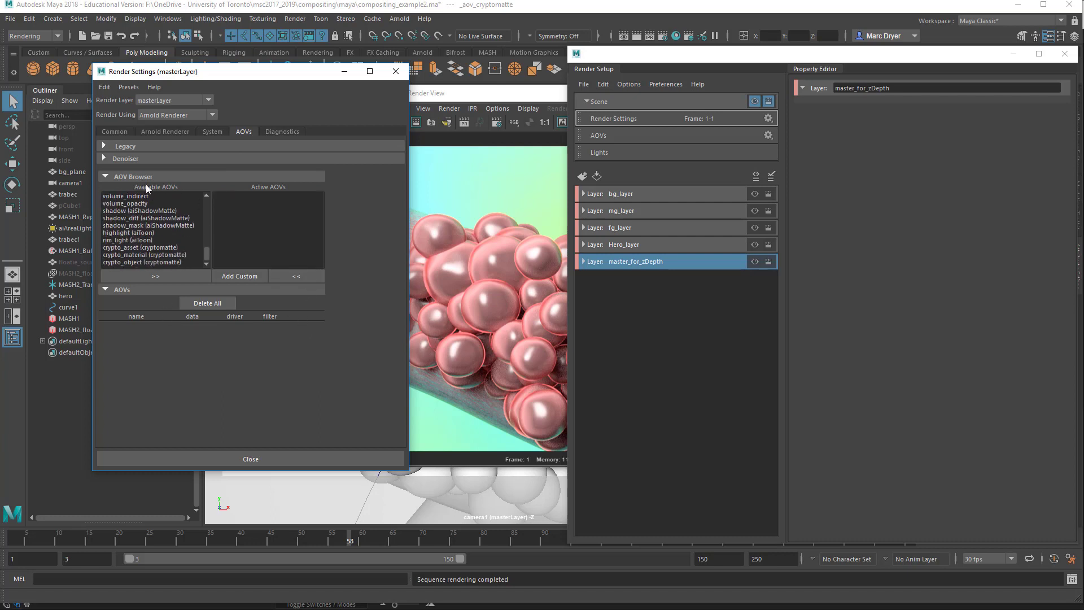
pyautogui.click(135, 263)
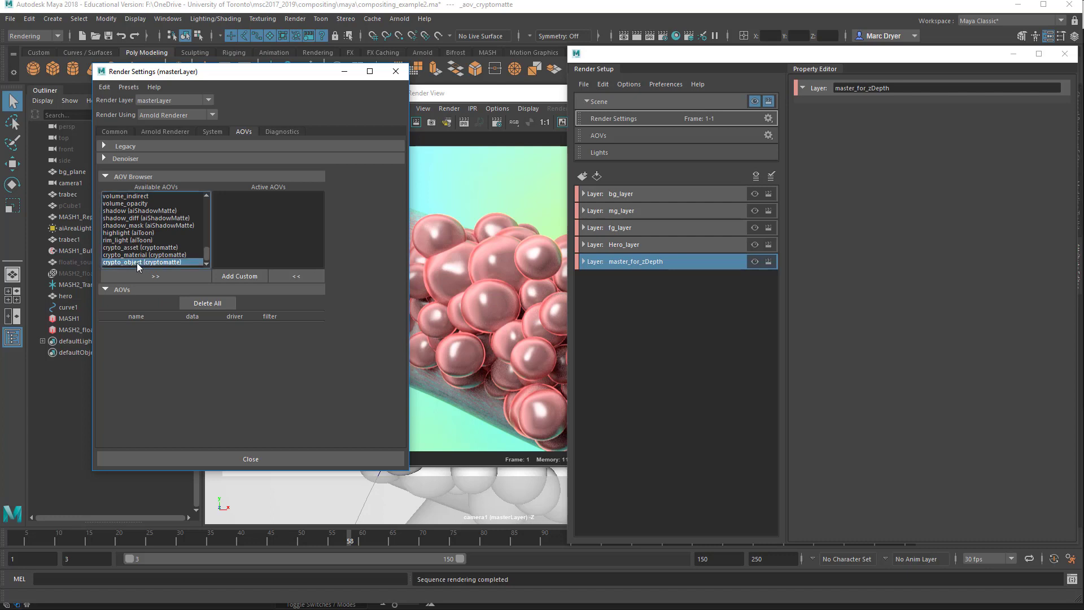
pyautogui.click(150, 255)
pyautogui.click(142, 248)
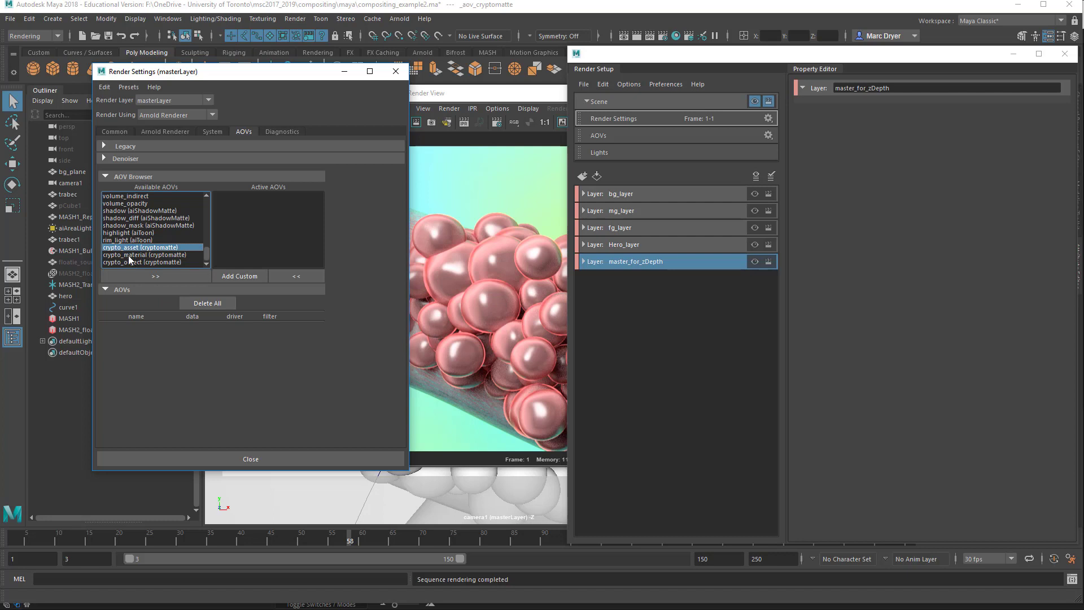
pyautogui.click(131, 261)
pyautogui.click(132, 249)
pyautogui.click(129, 256)
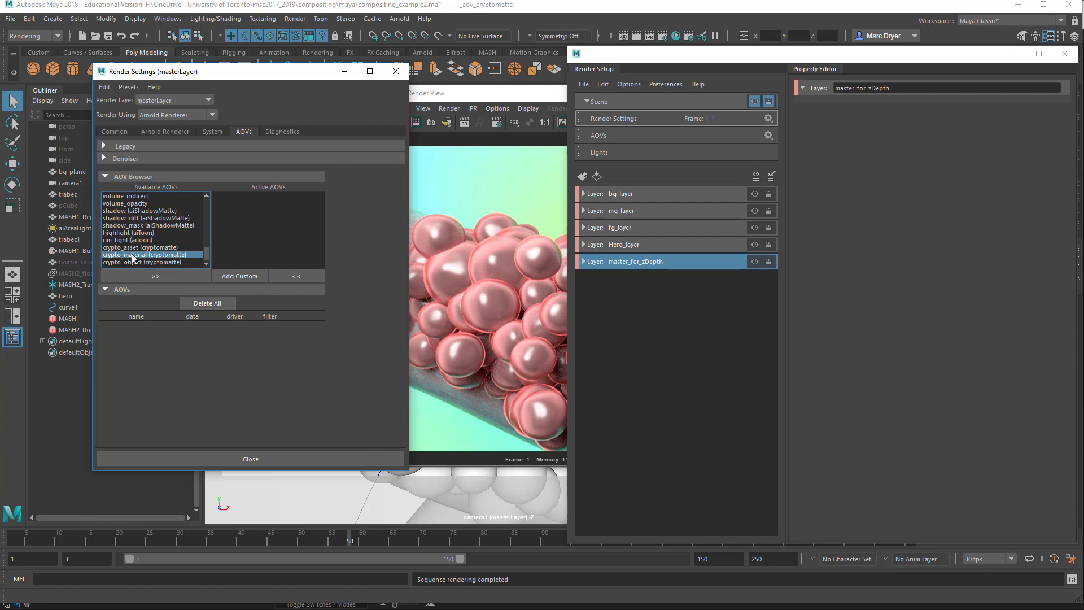
pyautogui.click(130, 263)
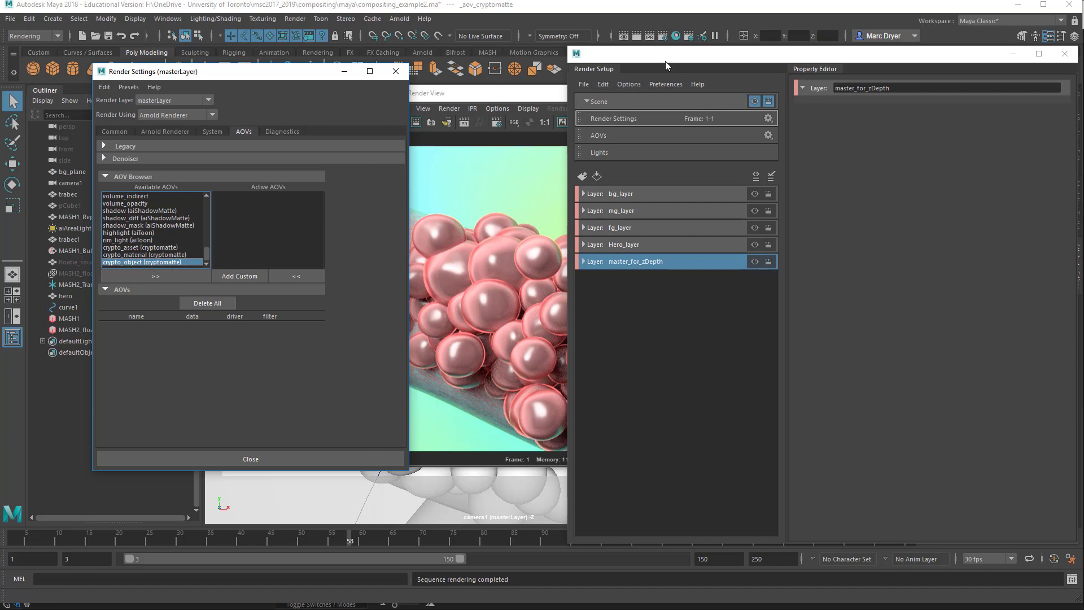
# - Move the Render Setup window aside to uncover the Render View, and reselect crypto_object among the available AOVs
pyautogui.moveTo(665, 61); pyautogui.dragTo(838, 208)
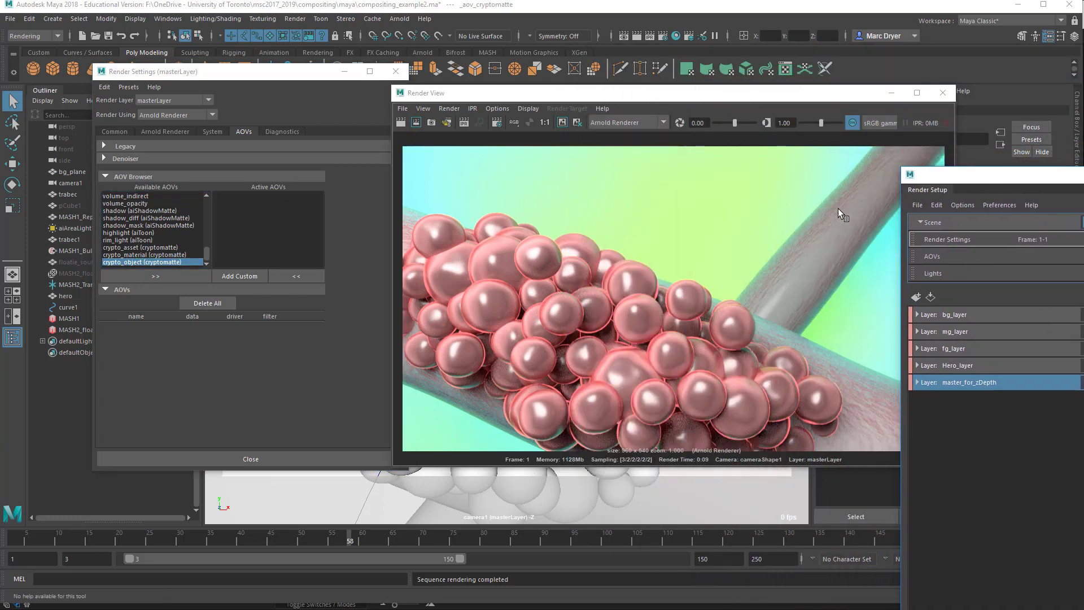
pyautogui.click(688, 96)
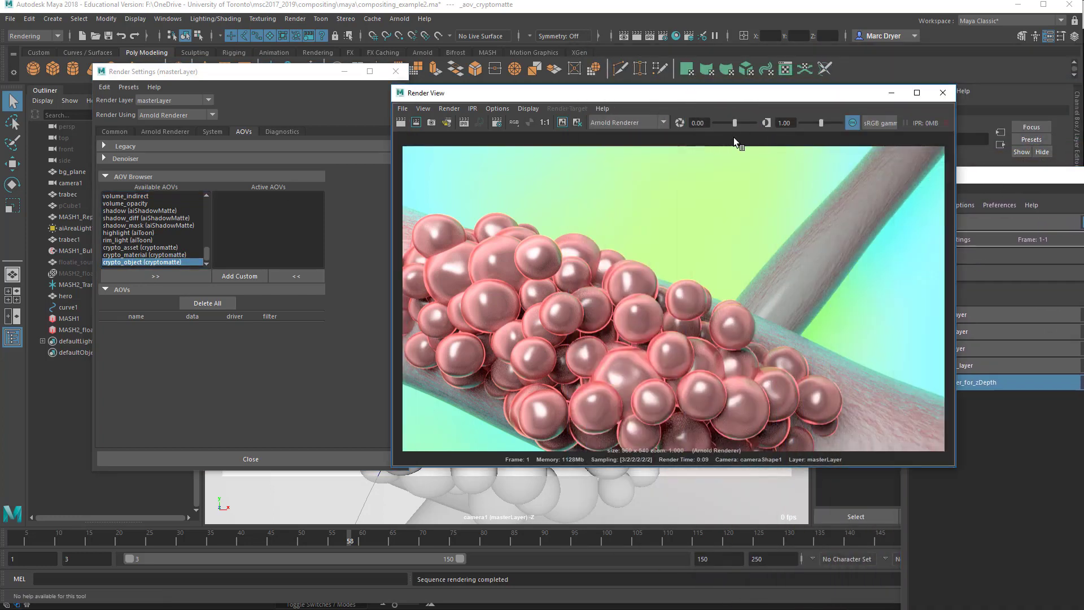
pyautogui.click(168, 256)
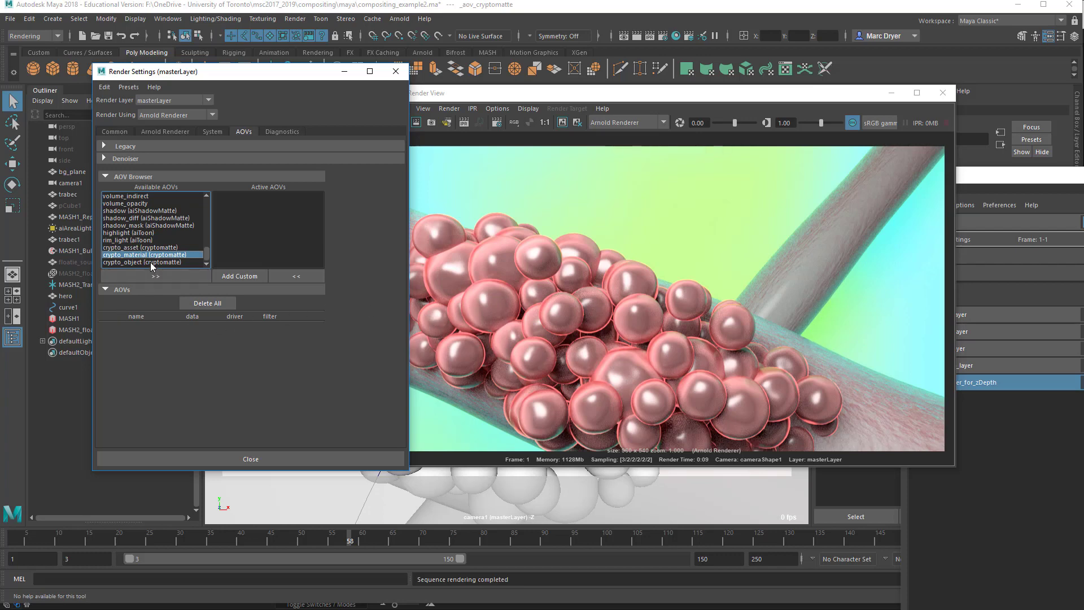
pyautogui.click(141, 262)
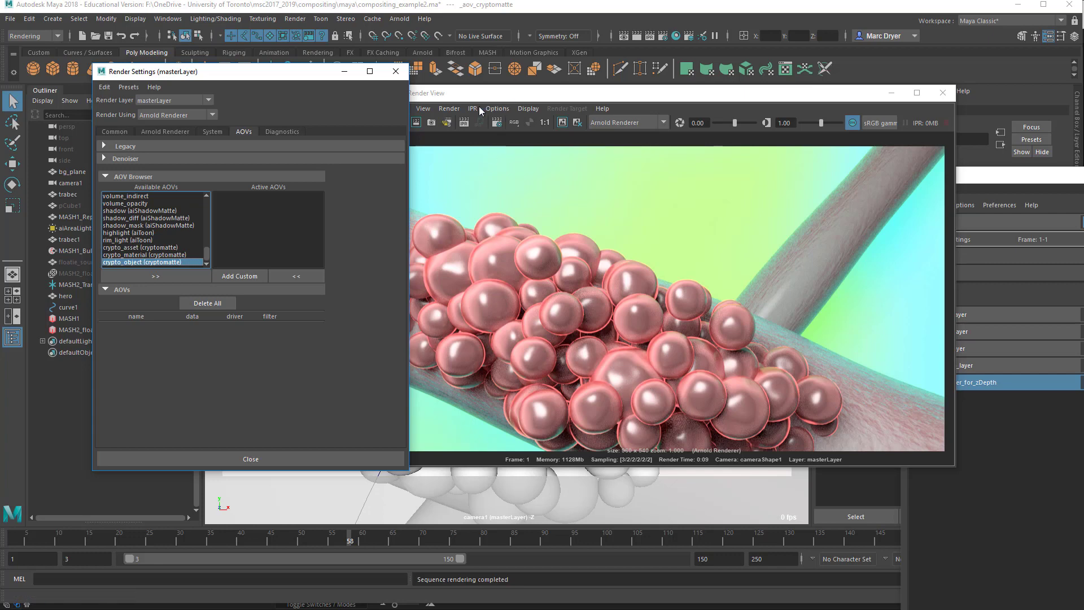
# - Shift the Render View off the render settings and scrub the timeline to frame 64
pyautogui.moveTo(480, 94); pyautogui.dragTo(519, 93)
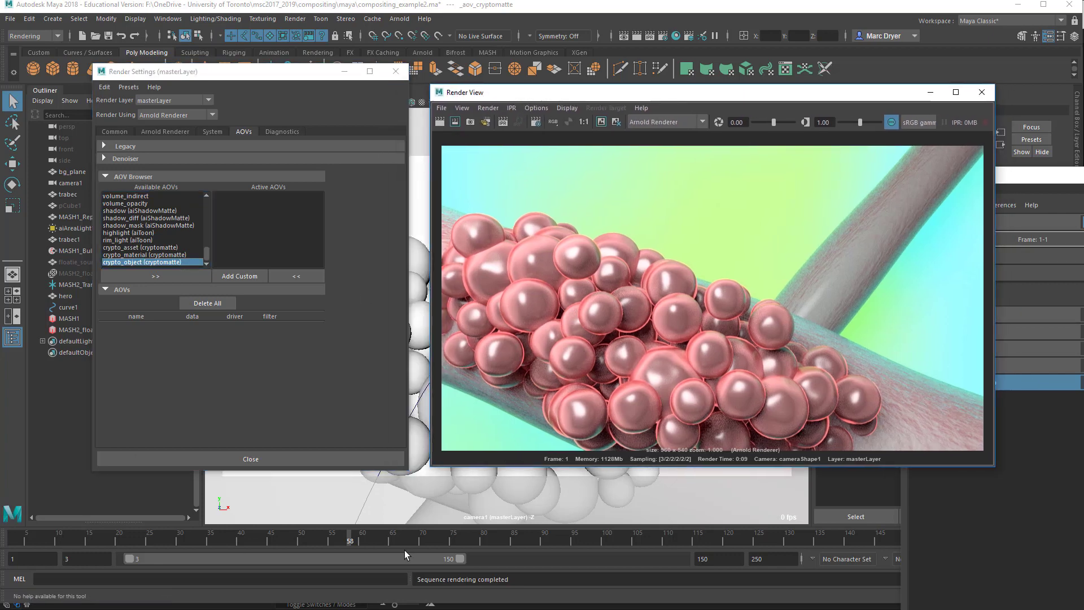
pyautogui.click(348, 543)
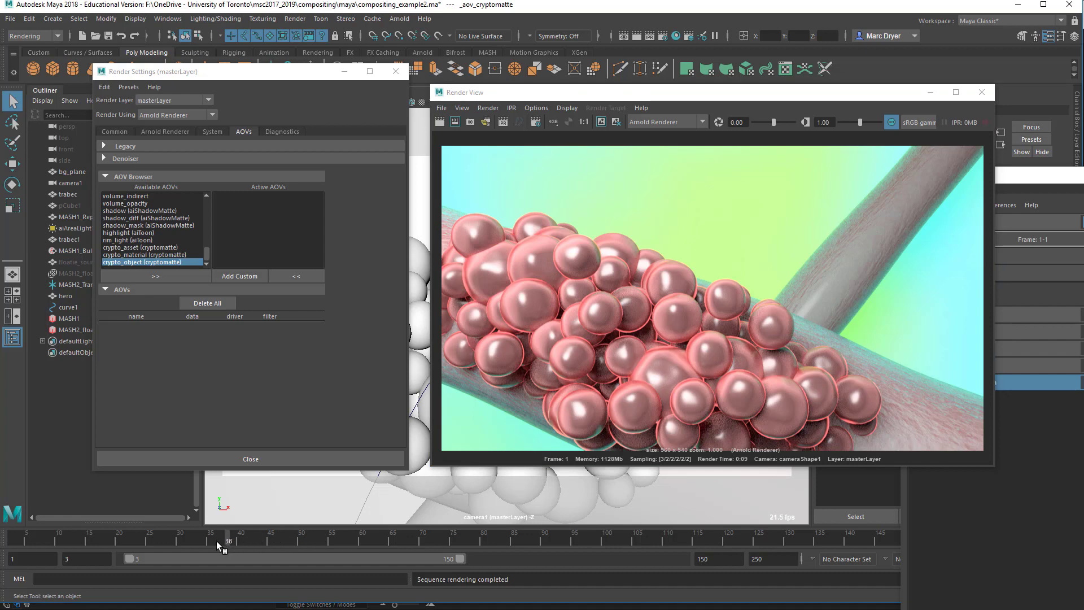
pyautogui.moveTo(216, 541); pyautogui.dragTo(388, 543)
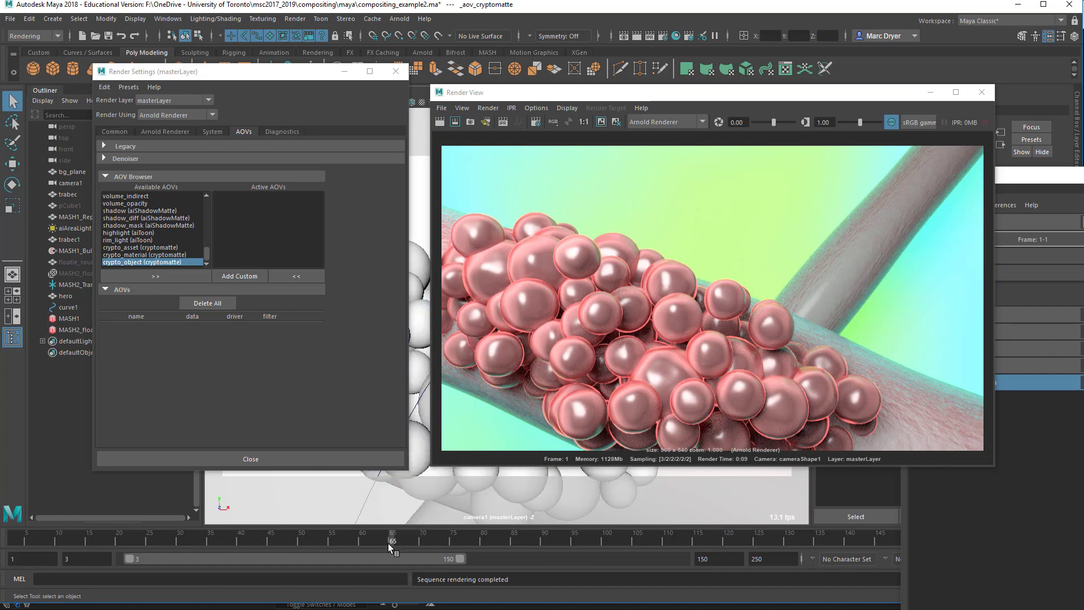
# - Move the Render View clear of the viewport and add crypto_object to the active AOVs
pyautogui.moveTo(566, 98); pyautogui.dragTo(623, 138)
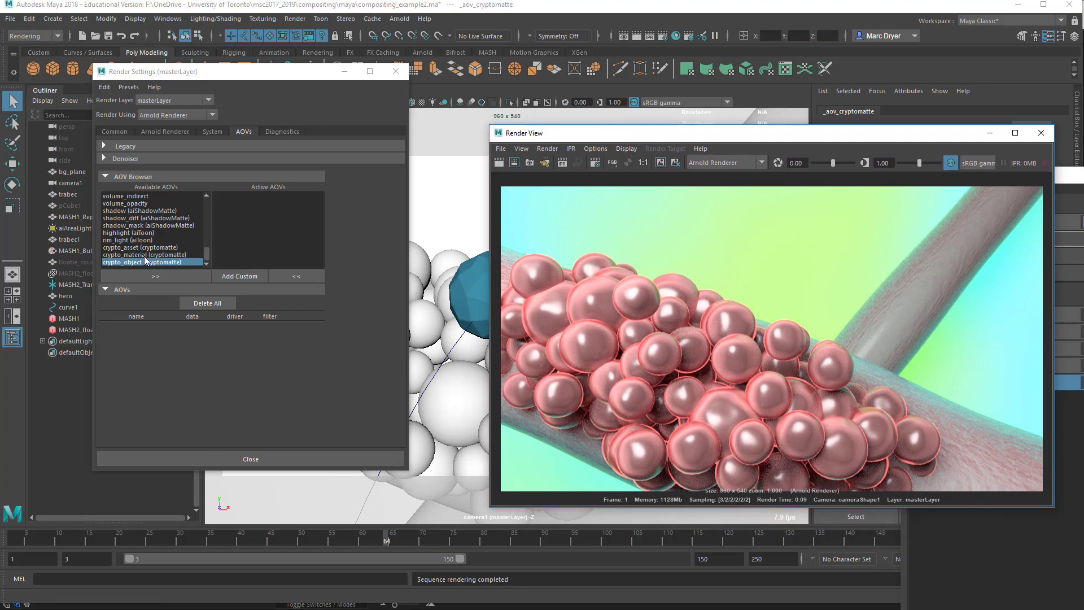
pyautogui.click(151, 275)
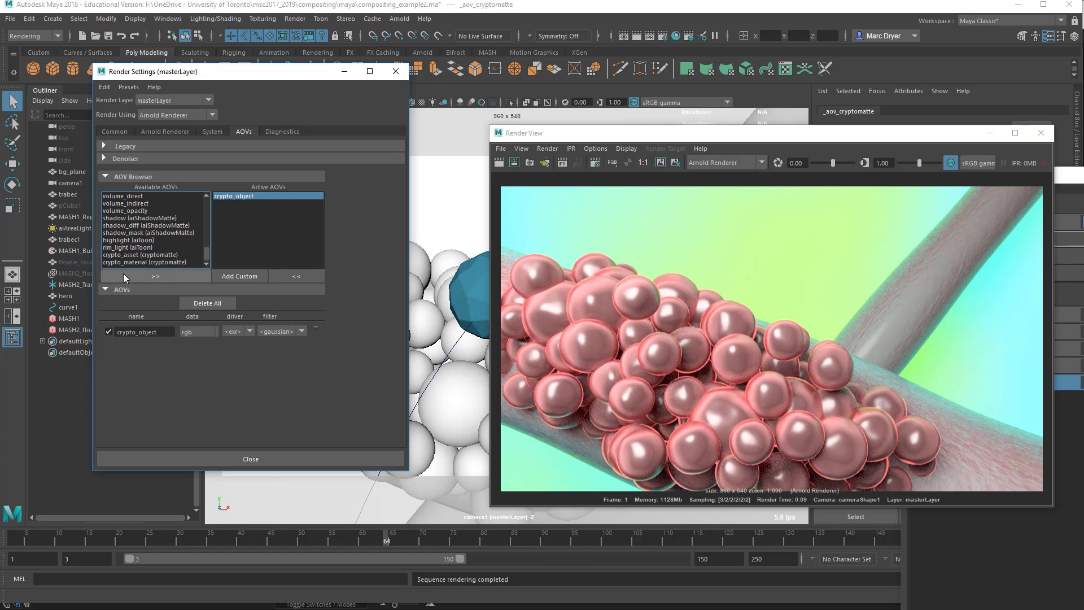
# - Set both the start frame and end frame to 64 in the common render settings, and render the sequence
pyautogui.click(118, 134)
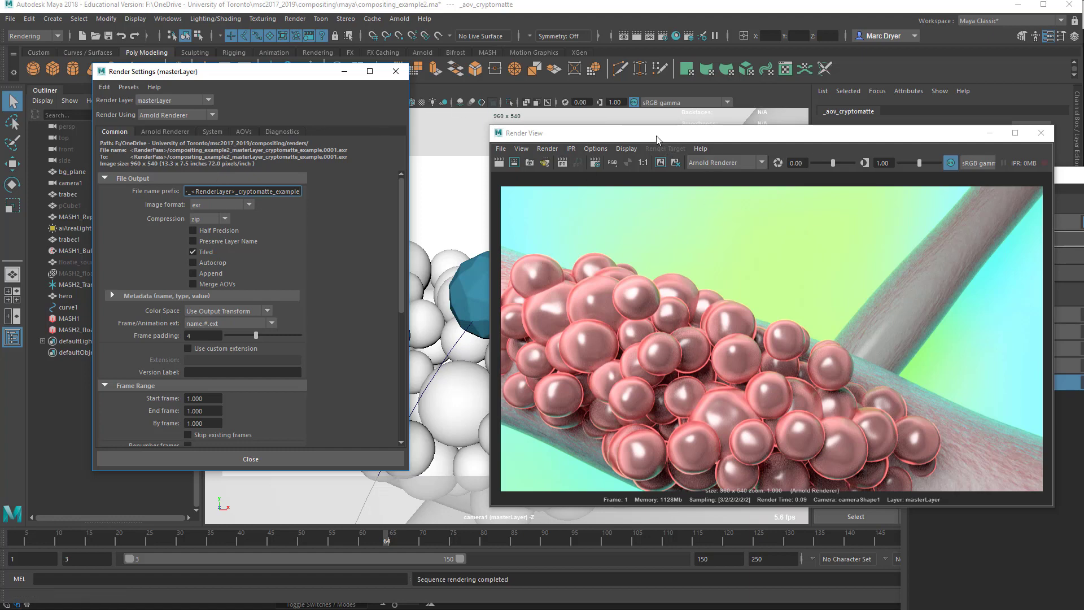
pyautogui.moveTo(659, 138); pyautogui.dragTo(473, 122)
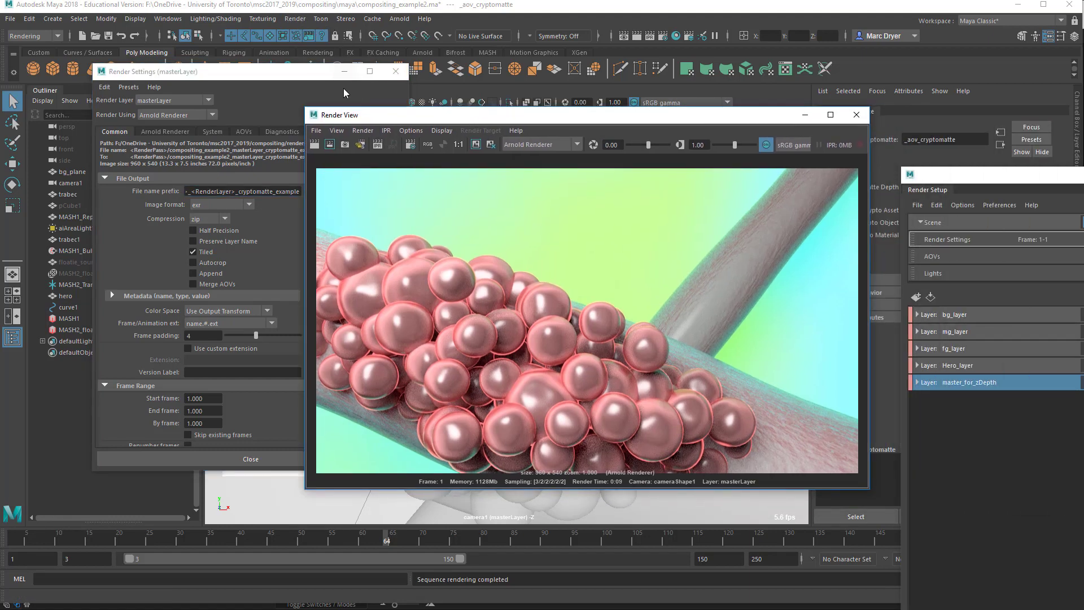
pyautogui.moveTo(404, 122); pyautogui.dragTo(475, 132)
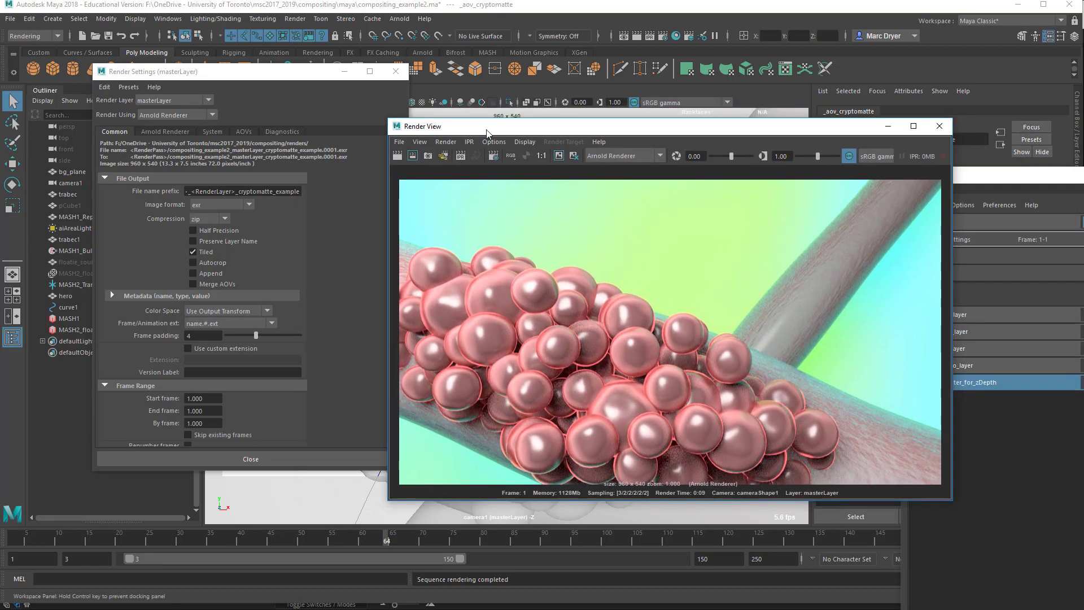
pyautogui.moveTo(203, 398); pyautogui.dragTo(171, 400)
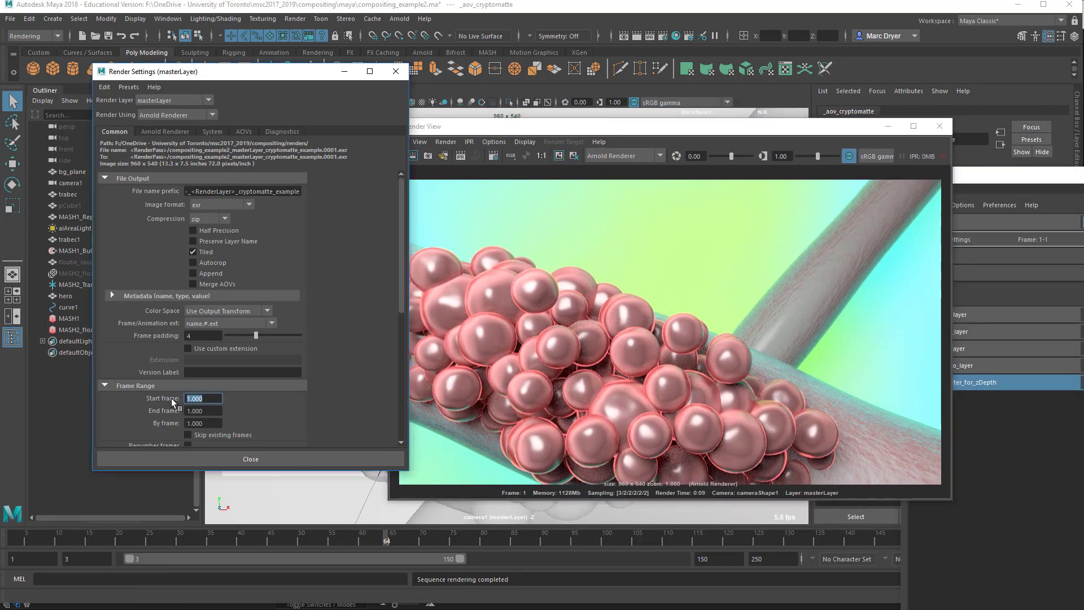
pyautogui.write('64')
pyautogui.press('Tab')
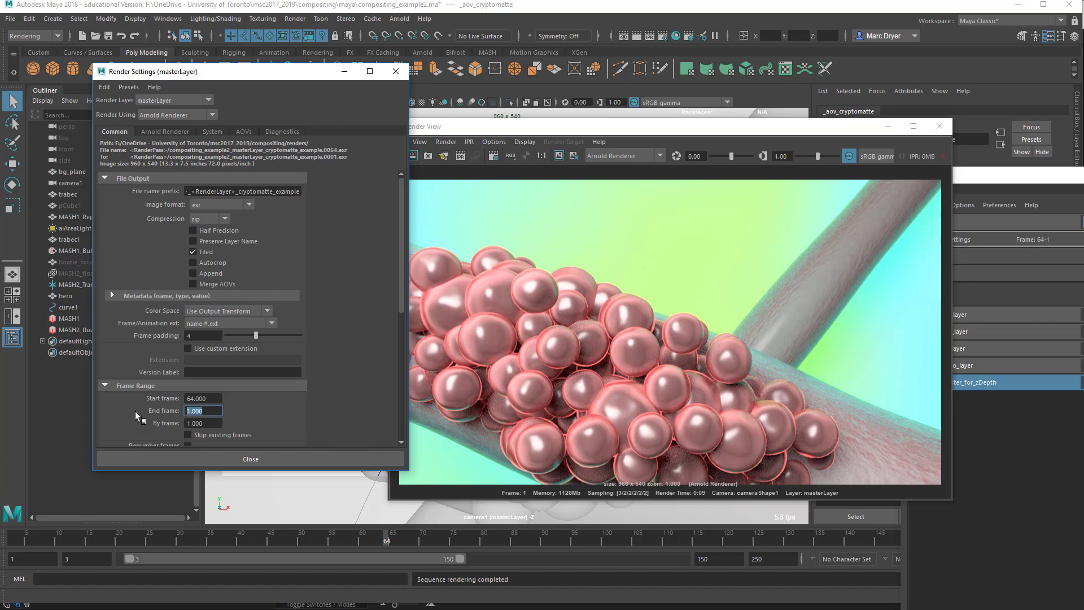
pyautogui.write('64')
pyautogui.click(213, 399)
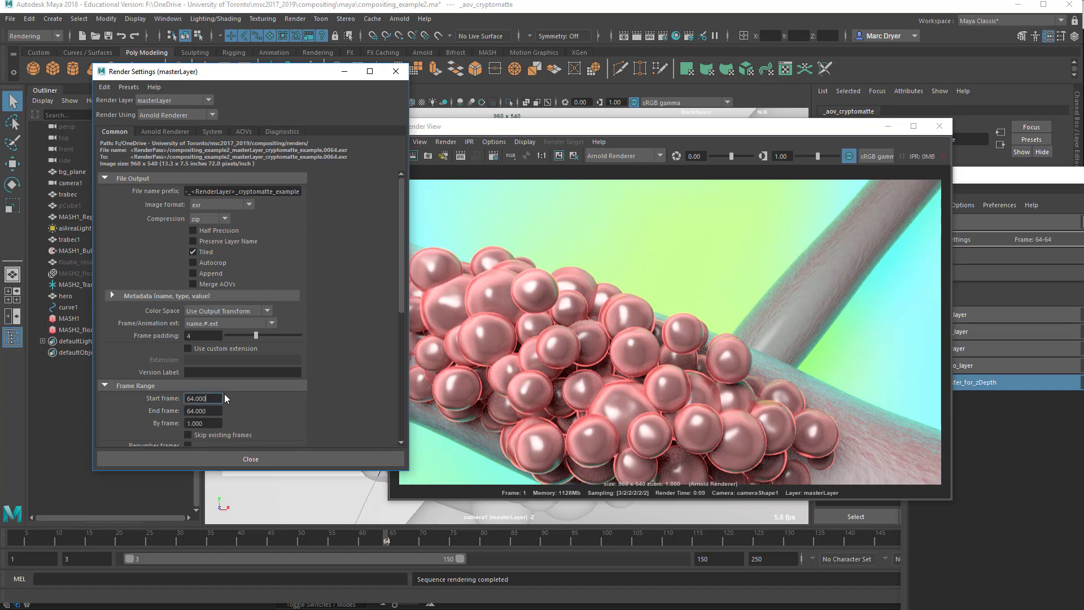
pyautogui.click(295, 18)
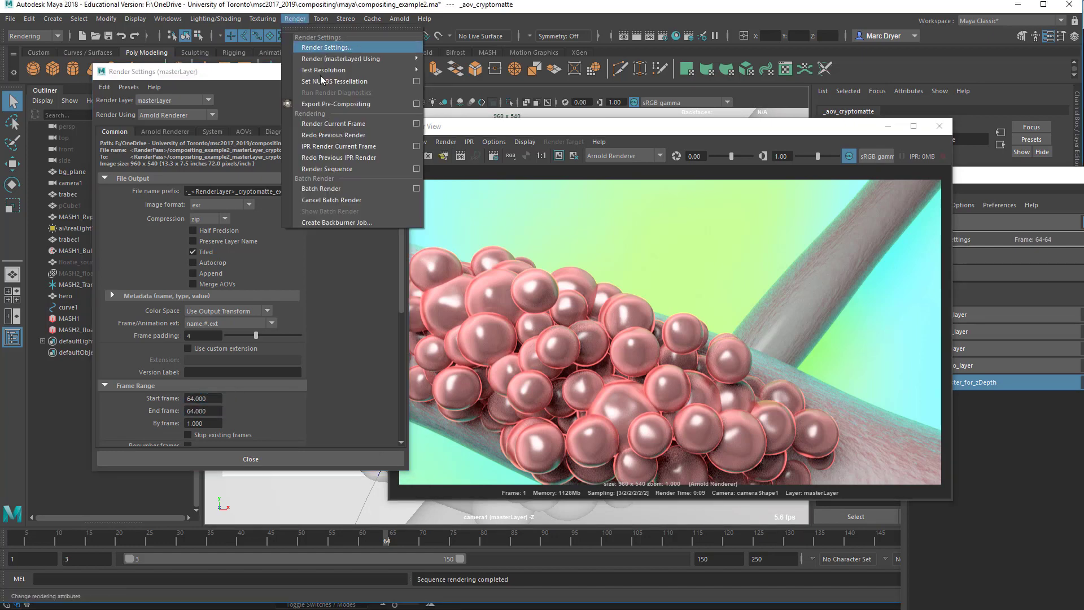
pyautogui.click(345, 169)
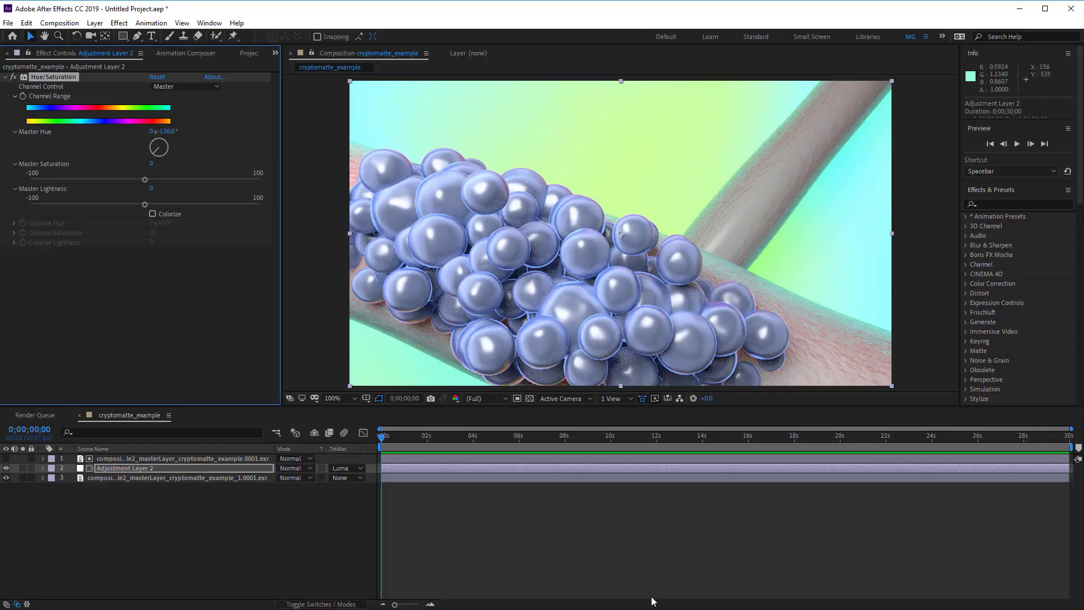
# - Switch to After Effects and create a new project, discarding the changes to the current one
pyautogui.click(9, 23)
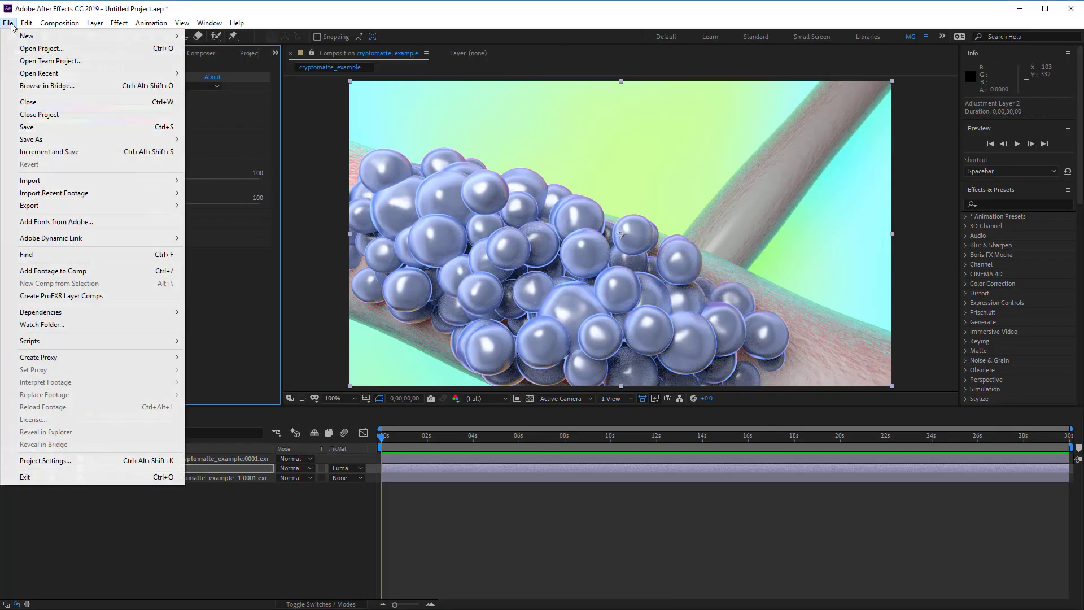
pyautogui.moveTo(51, 38)
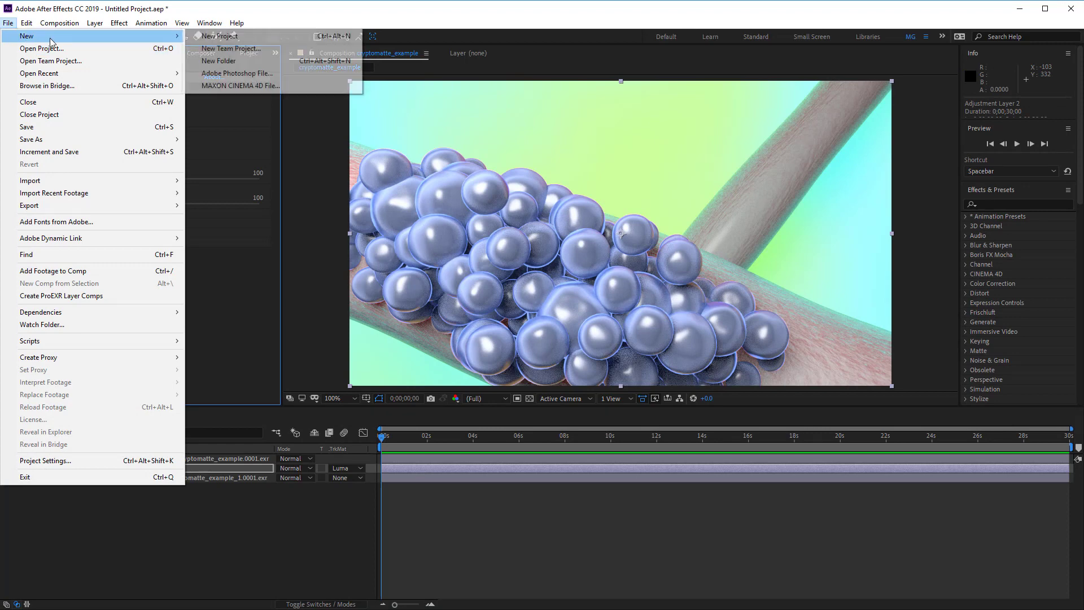
pyautogui.click(210, 36)
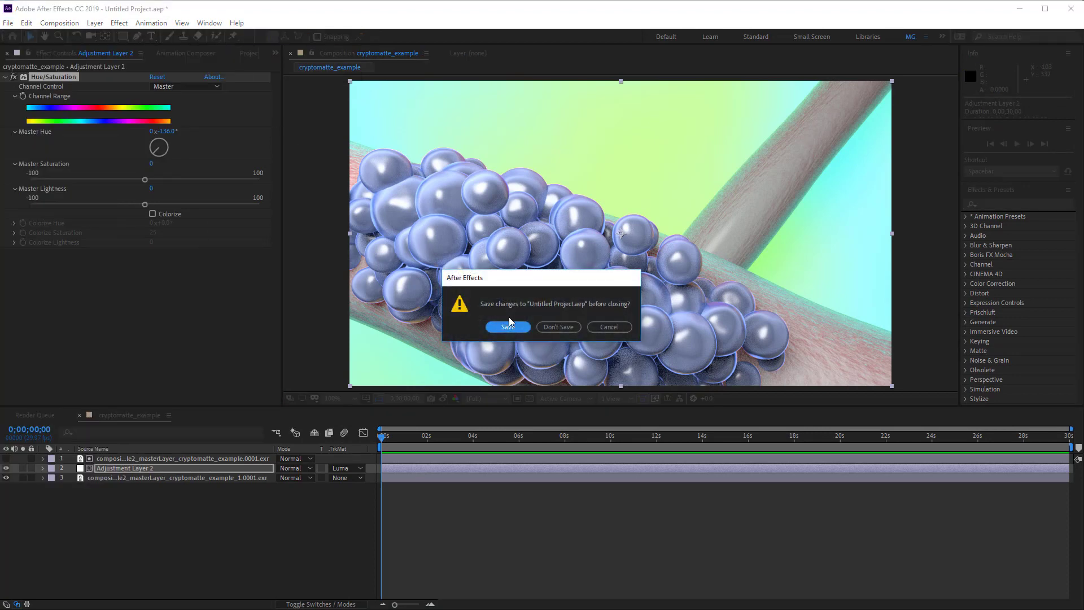
pyautogui.click(558, 327)
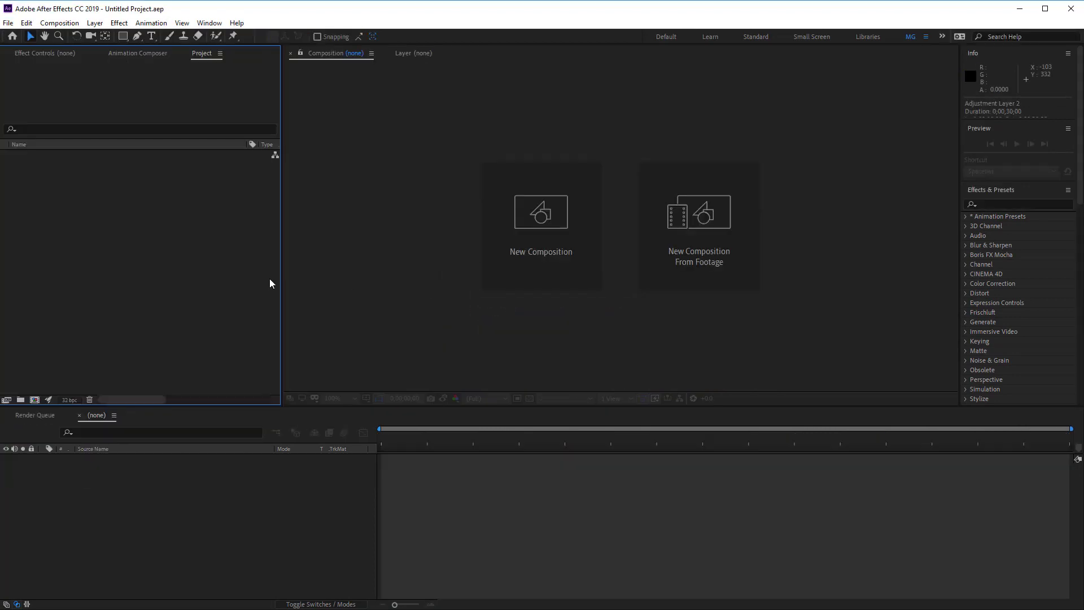
# - Import compositing_example2_masterLayer_cryptomatte_example_1.0064 from the beauty renders folder as footage
pyautogui.doubleClick(181, 203)
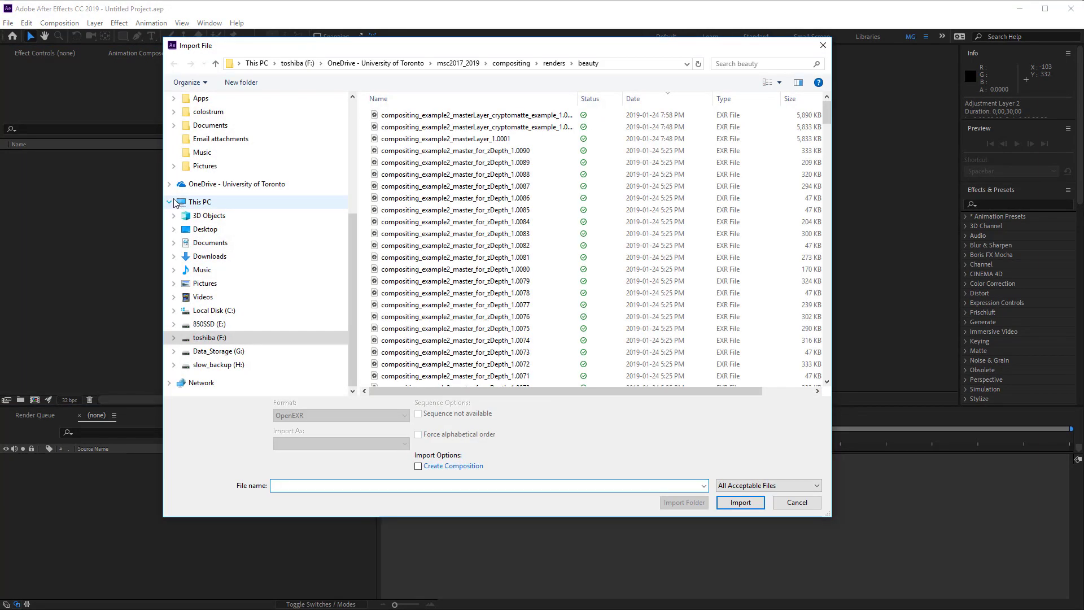
pyautogui.moveTo(578, 98); pyautogui.dragTo(648, 107)
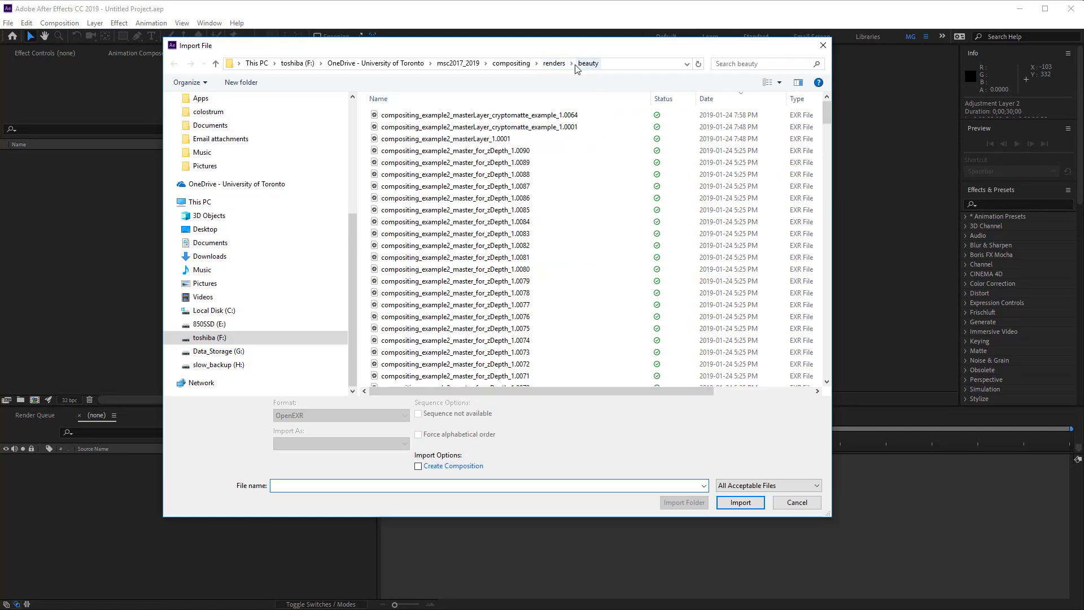
pyautogui.click(566, 116)
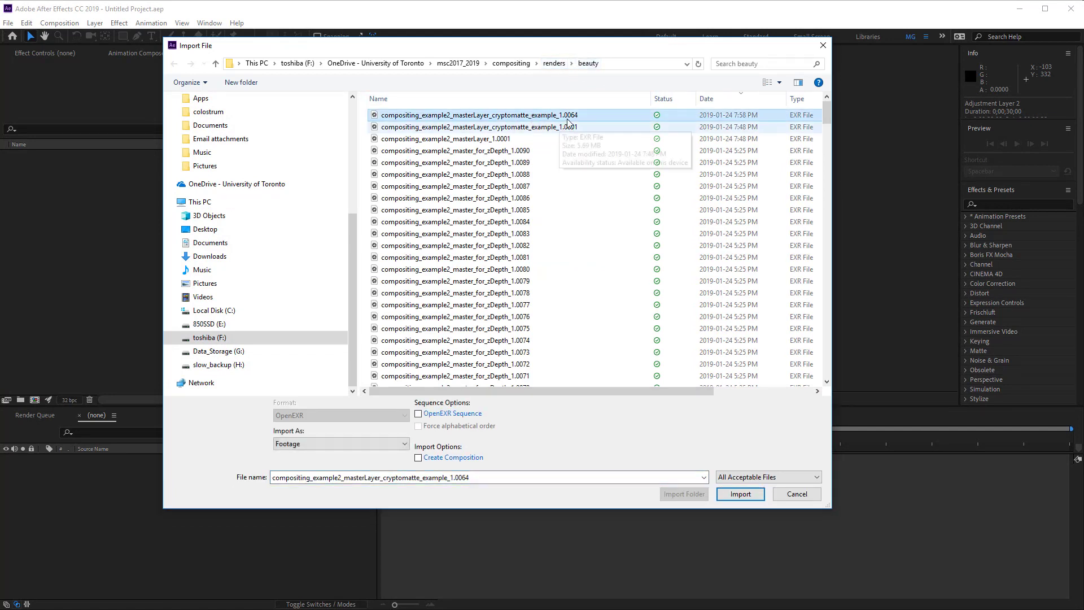
pyautogui.click(734, 495)
# - Import compositing_example2_masterLayer_cryptomatte_example.0064 from the crypto_object renders folder, listing the folder's files in Details view
pyautogui.doubleClick(146, 235)
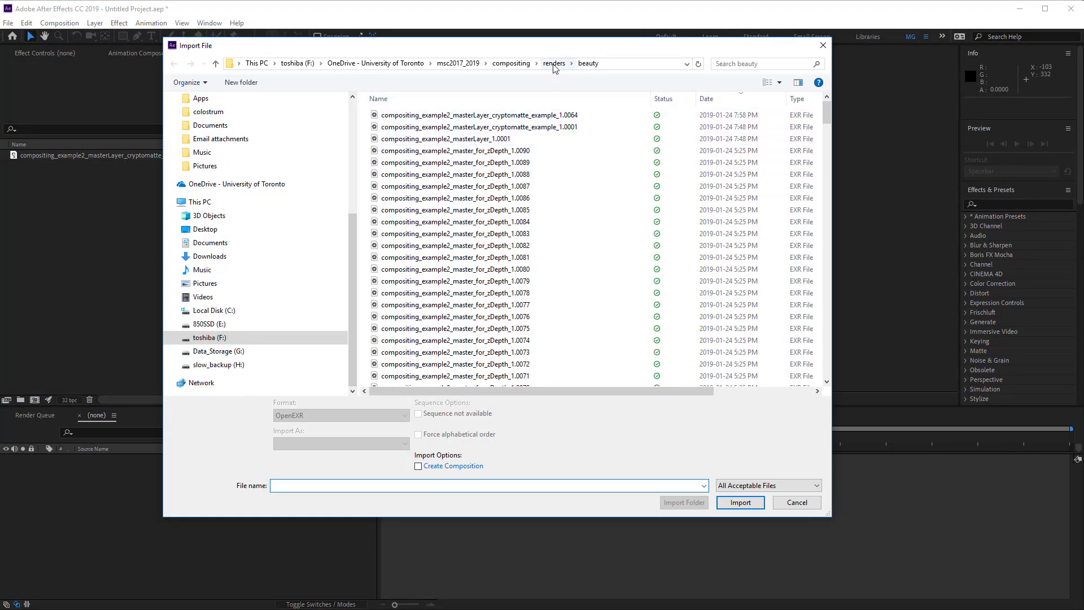
pyautogui.click(553, 64)
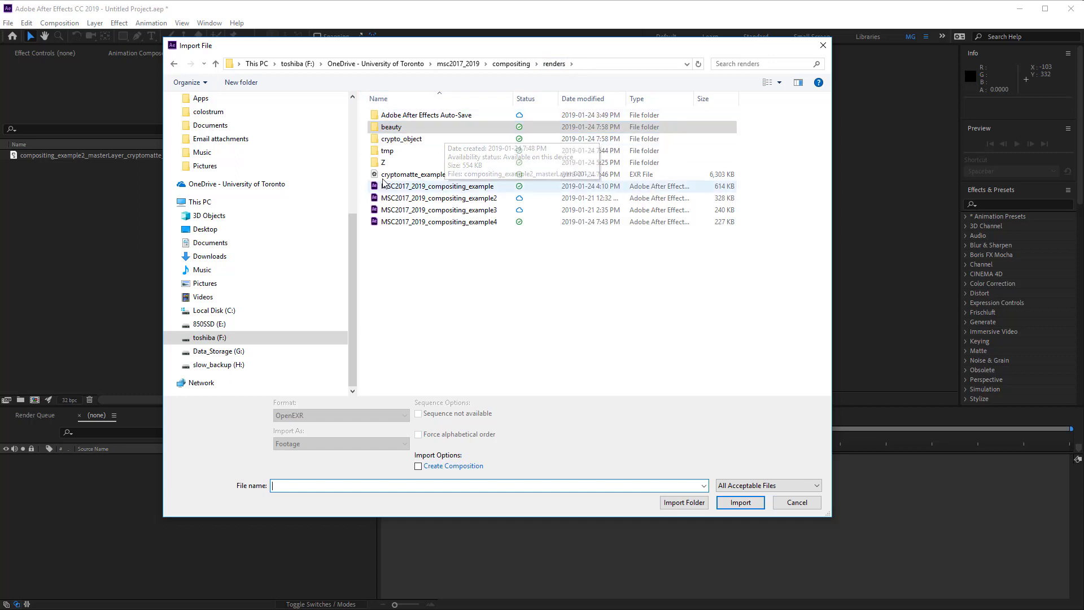
pyautogui.click(390, 141)
pyautogui.doubleClick(391, 144)
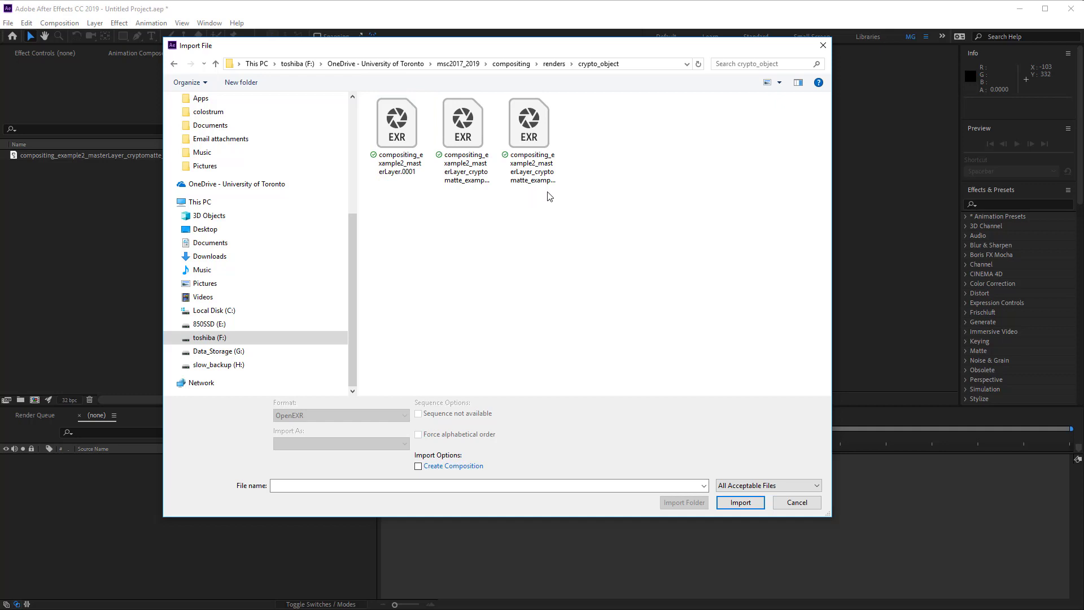
pyautogui.click(780, 82)
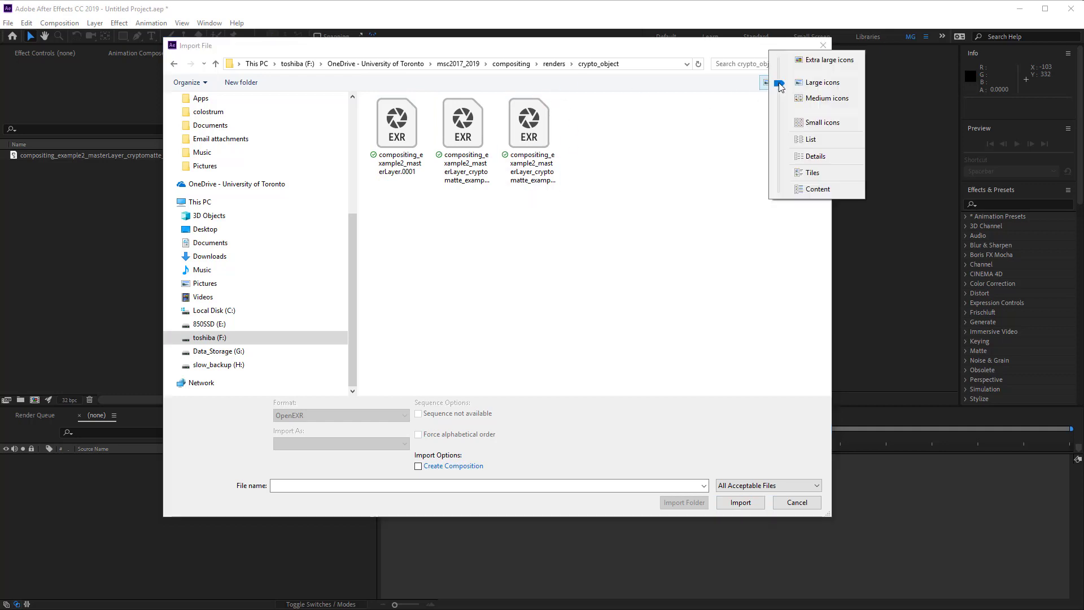
pyautogui.click(812, 155)
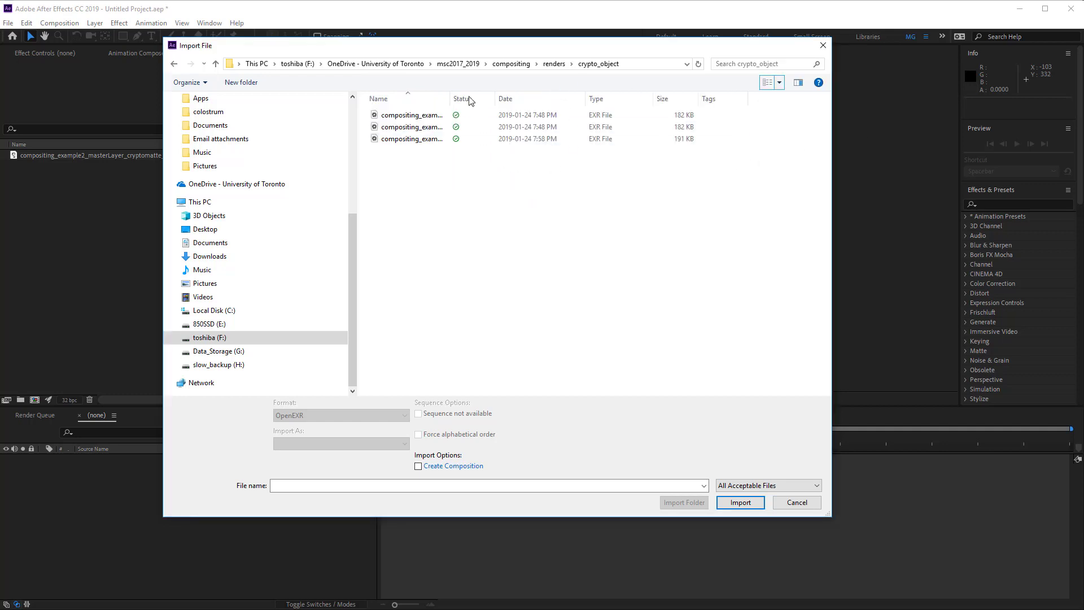
pyautogui.moveTo(452, 98); pyautogui.dragTo(620, 99)
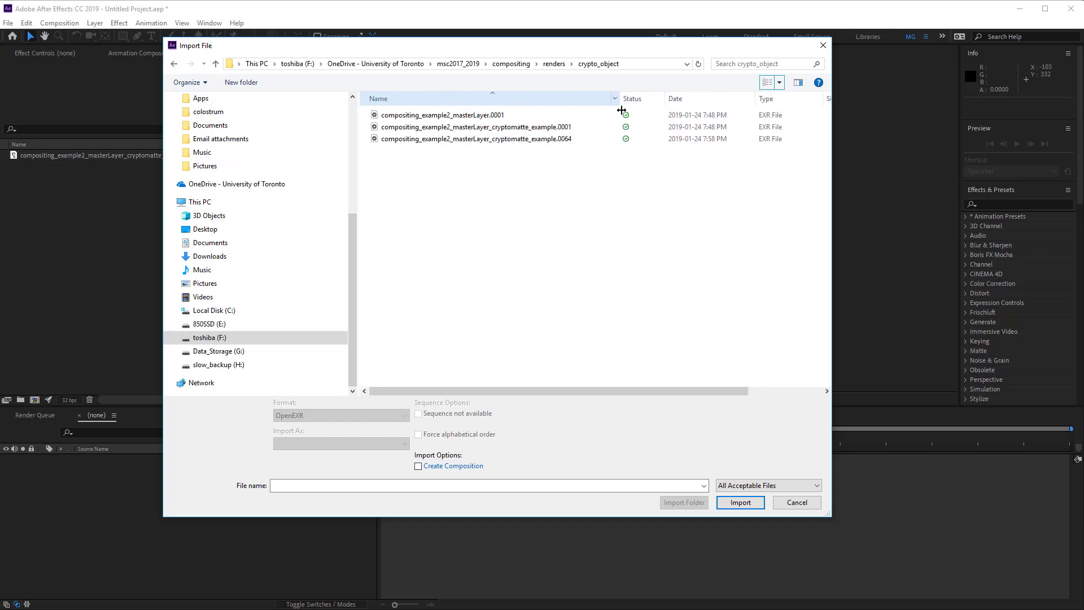
pyautogui.click(573, 140)
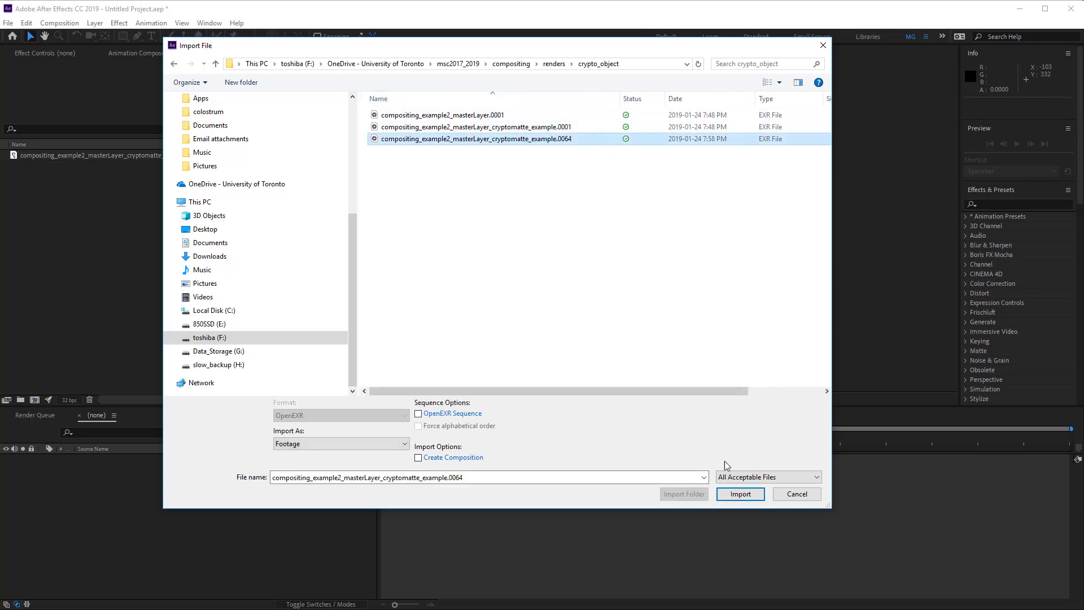
pyautogui.click(734, 495)
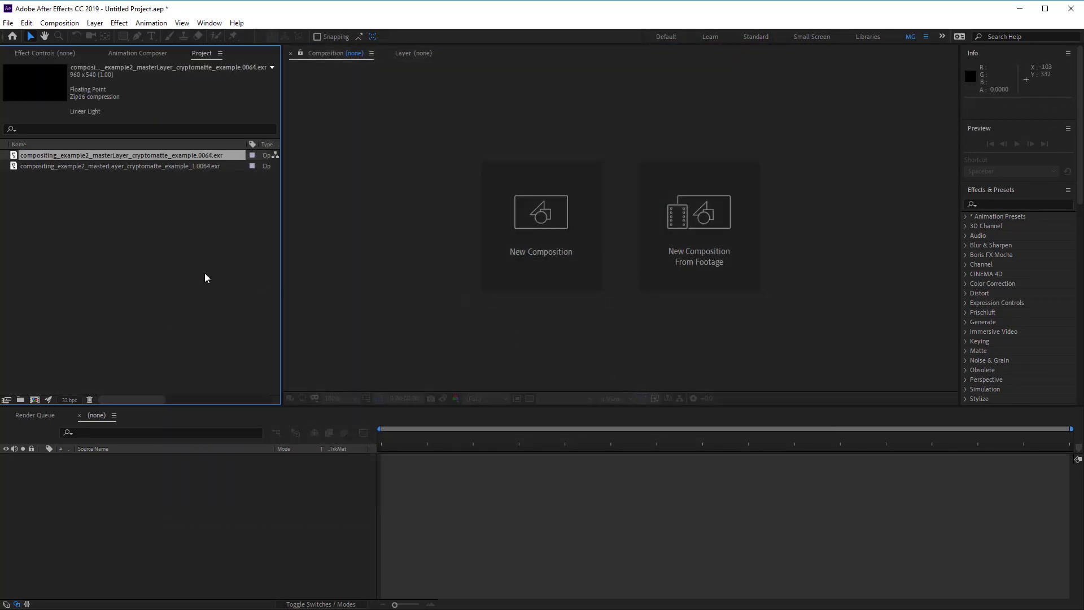
# - Create a composition from the beauty footage compositing_example2_masterLayer_cryptomatte_example_1.0064.exr
pyautogui.click(91, 243)
pyautogui.click(97, 166)
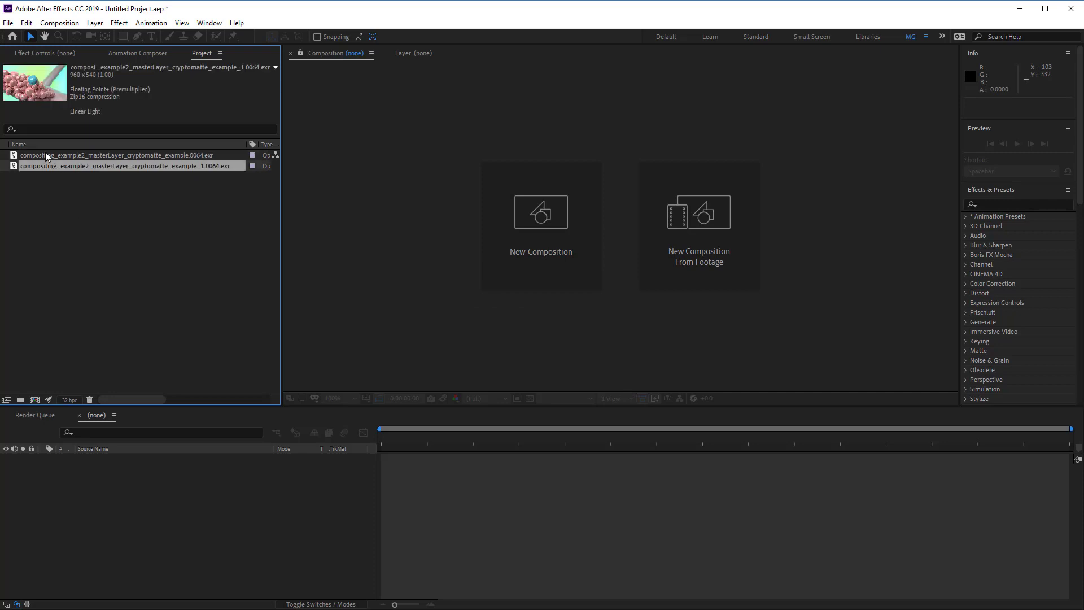
pyautogui.moveTo(63, 172); pyautogui.dragTo(37, 399)
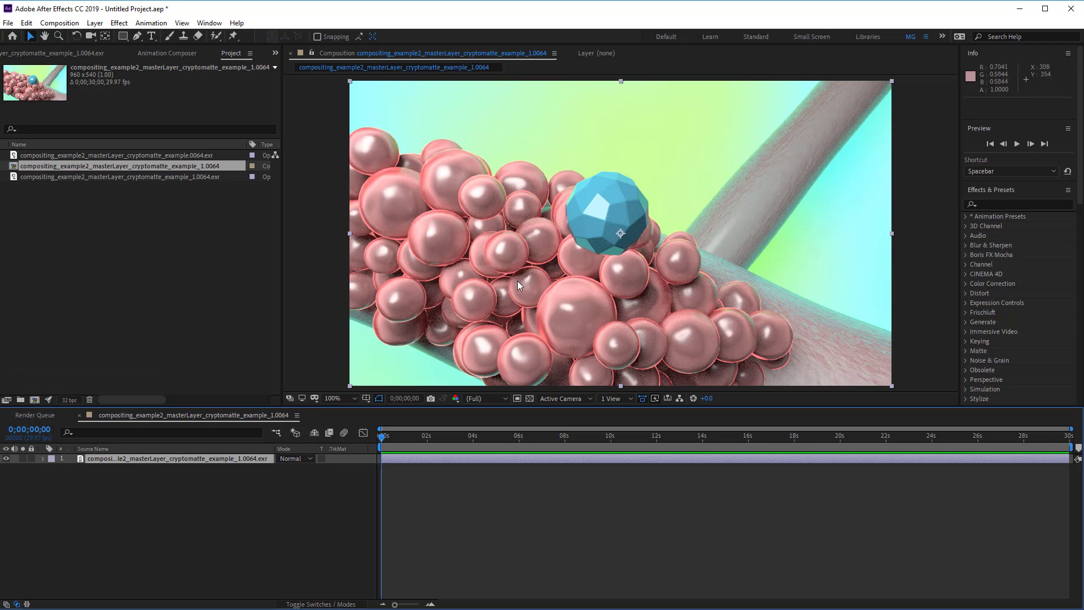
# - Place compositing_example2_masterLayer_cryptomatte_example.0064.exr above the beauty layer in the composition and apply the Cryptomatte effect to it
pyautogui.click(79, 156)
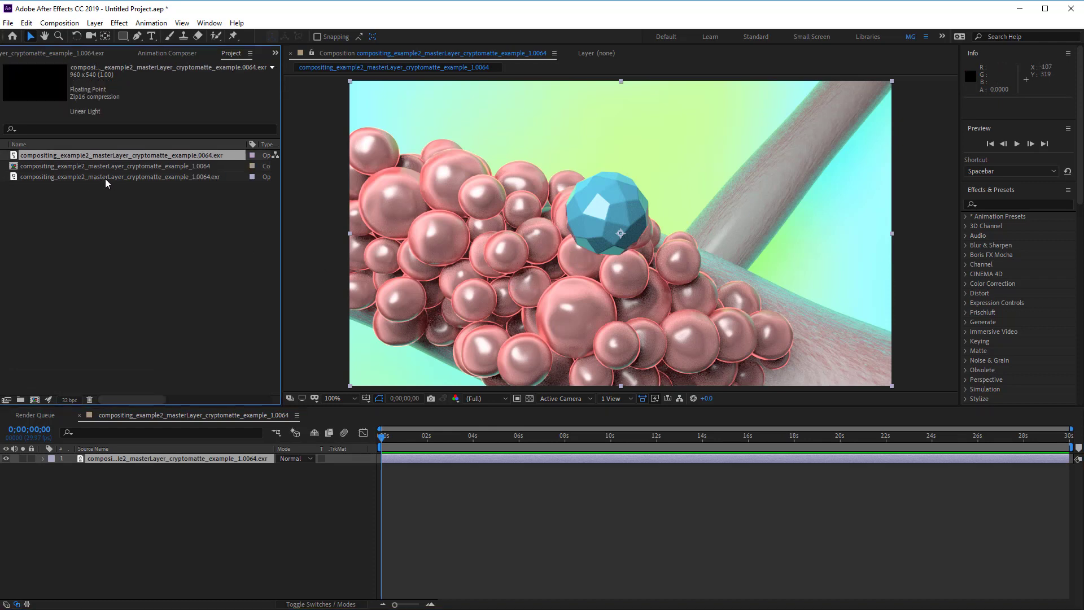
pyautogui.moveTo(77, 160); pyautogui.dragTo(618, 243)
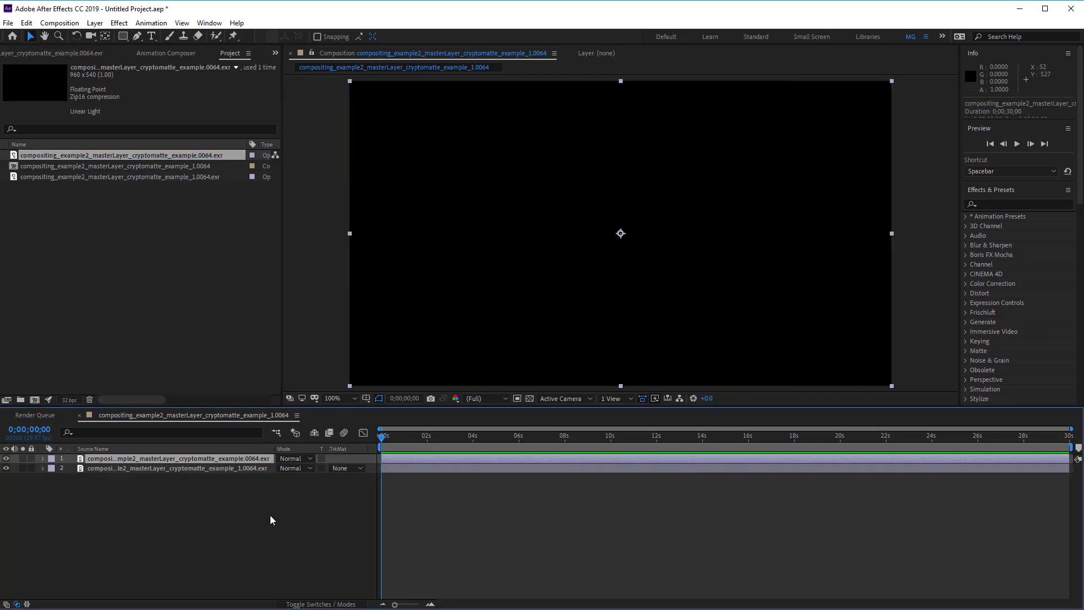
pyautogui.click(120, 23)
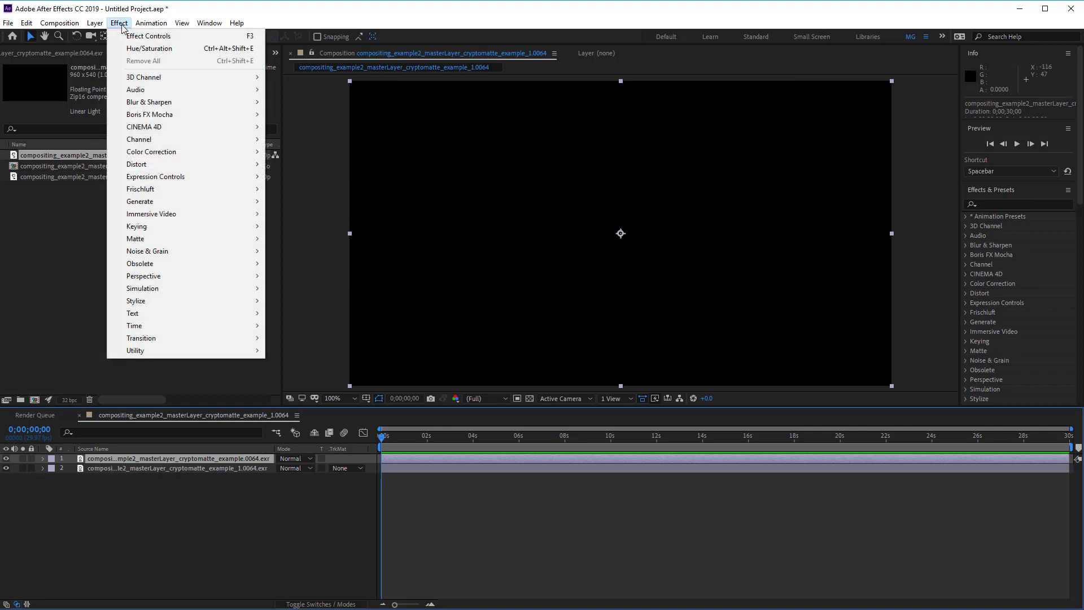
pyautogui.moveTo(152, 78)
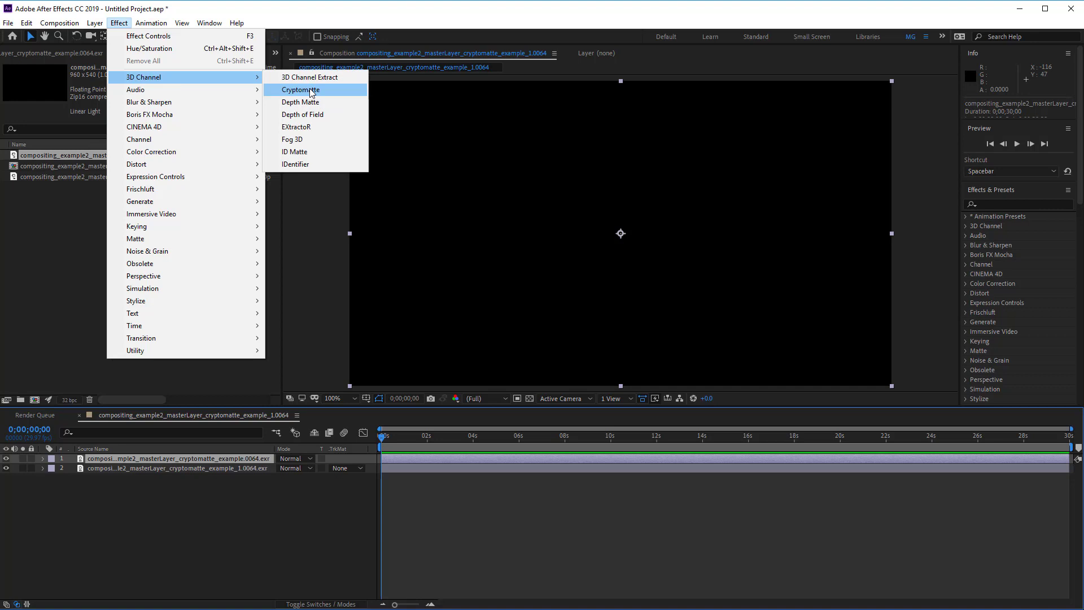
pyautogui.click(312, 92)
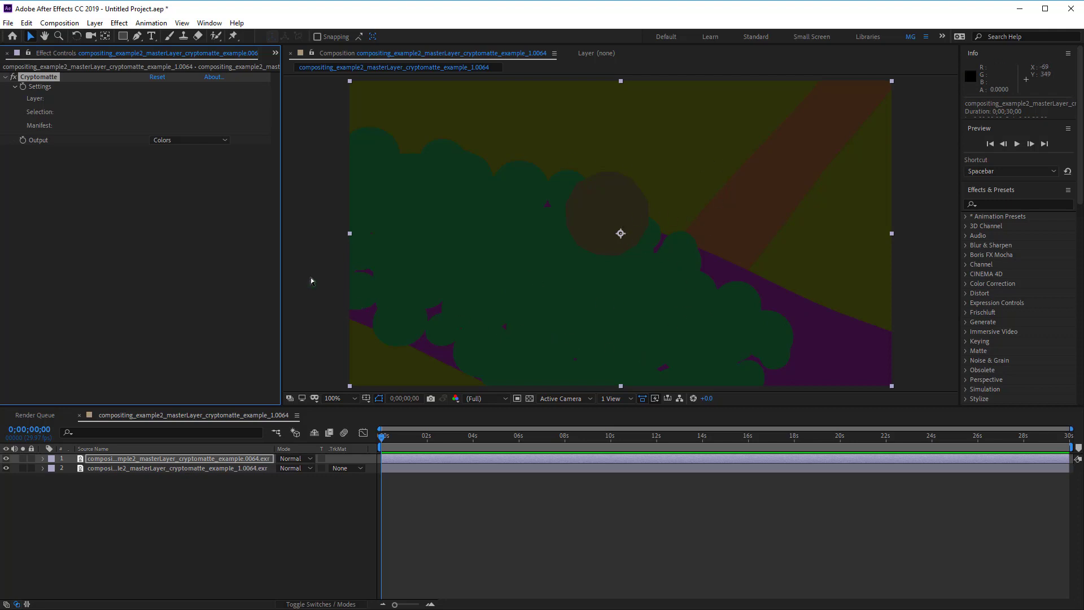
# - Switch to Maya to check the active AOVs in the render settings, and return to After Effects
pyautogui.hotkey('alt', 'Tab')
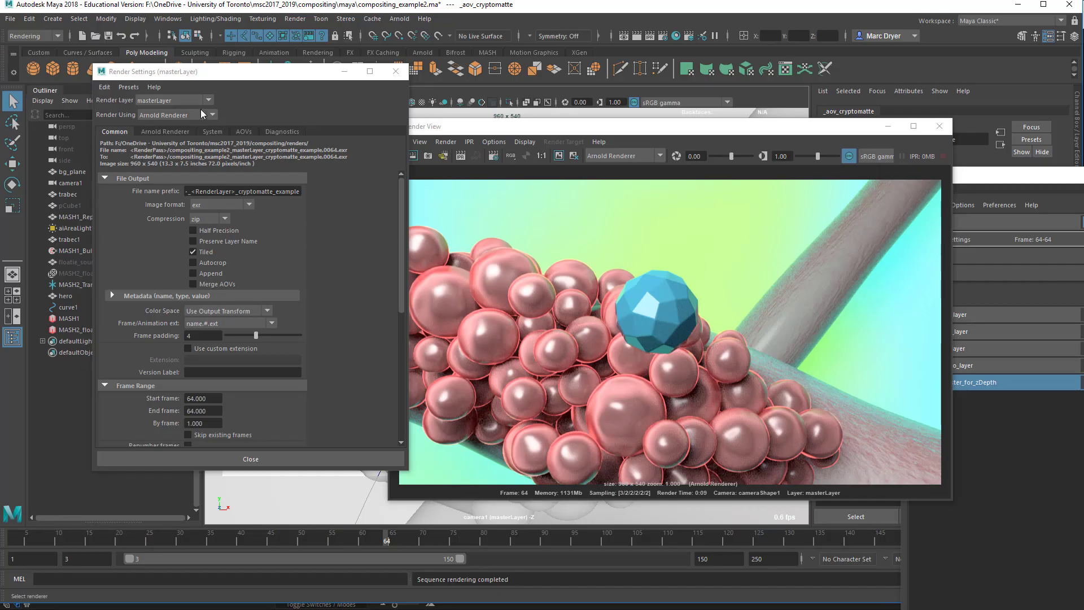
pyautogui.click(246, 131)
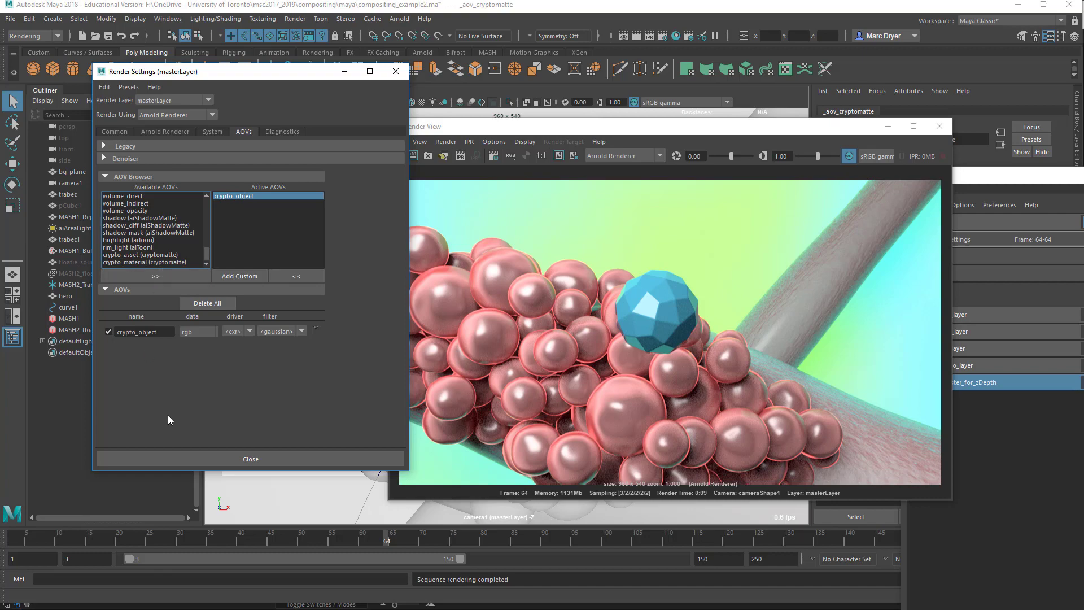
pyautogui.hotkey('alt', 'Tab')
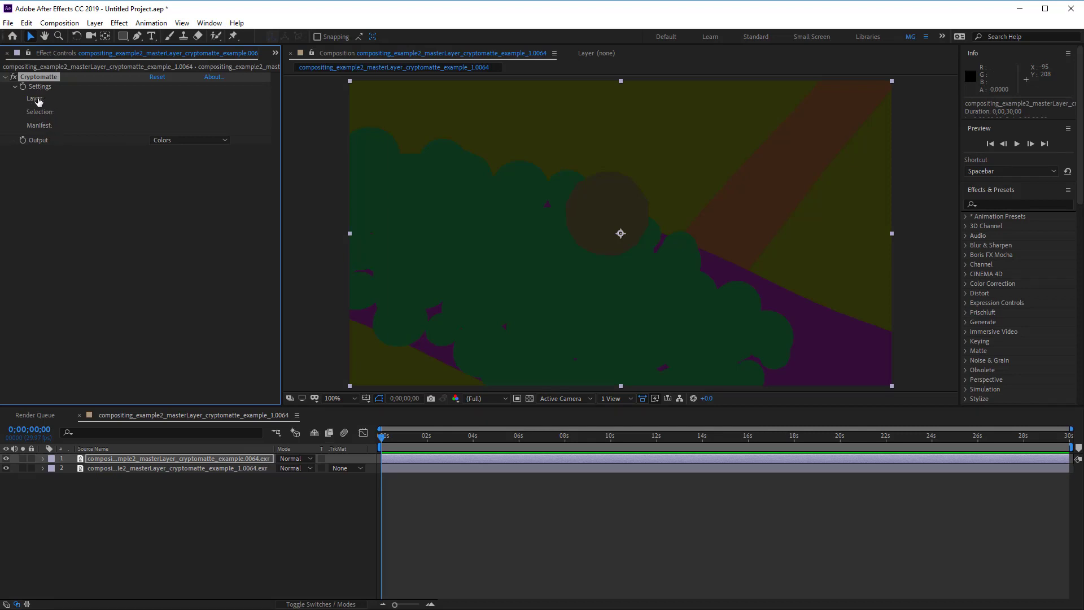
# - Set the Cryptomatte effect's layer to crypto_object in its settings and accept the dialog
pyautogui.click(36, 100)
pyautogui.moveTo(866, 303); pyautogui.dragTo(290, 94)
pyautogui.click(333, 115)
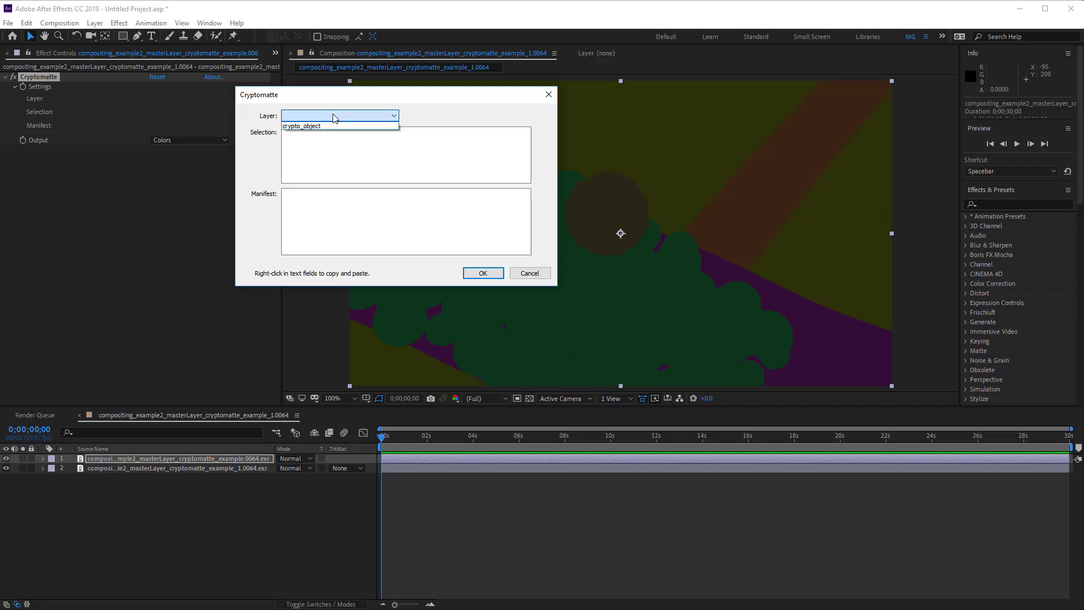
pyautogui.click(300, 127)
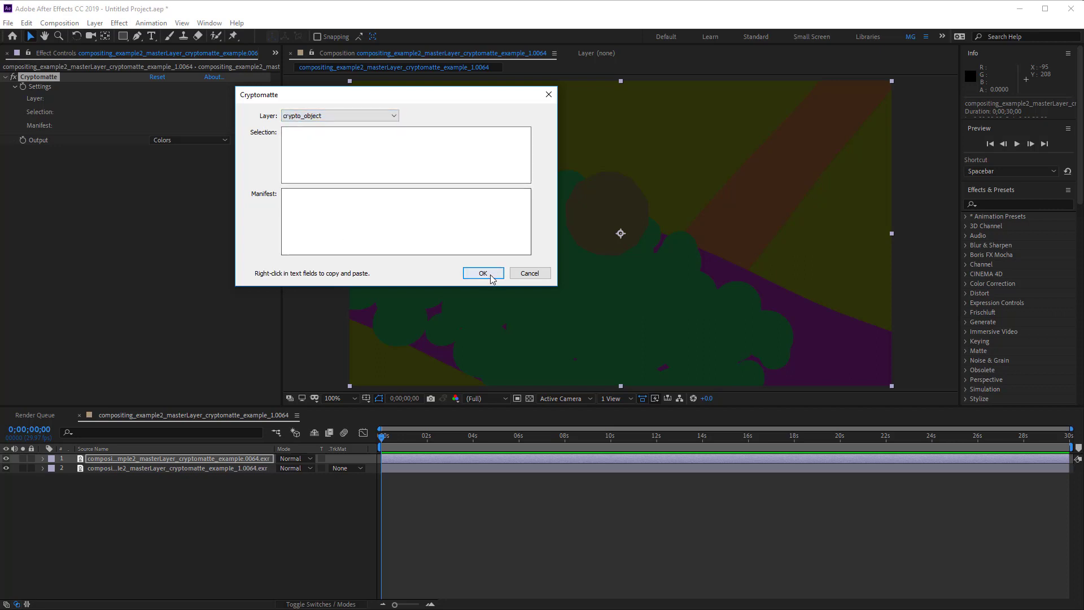
pyautogui.click(484, 273)
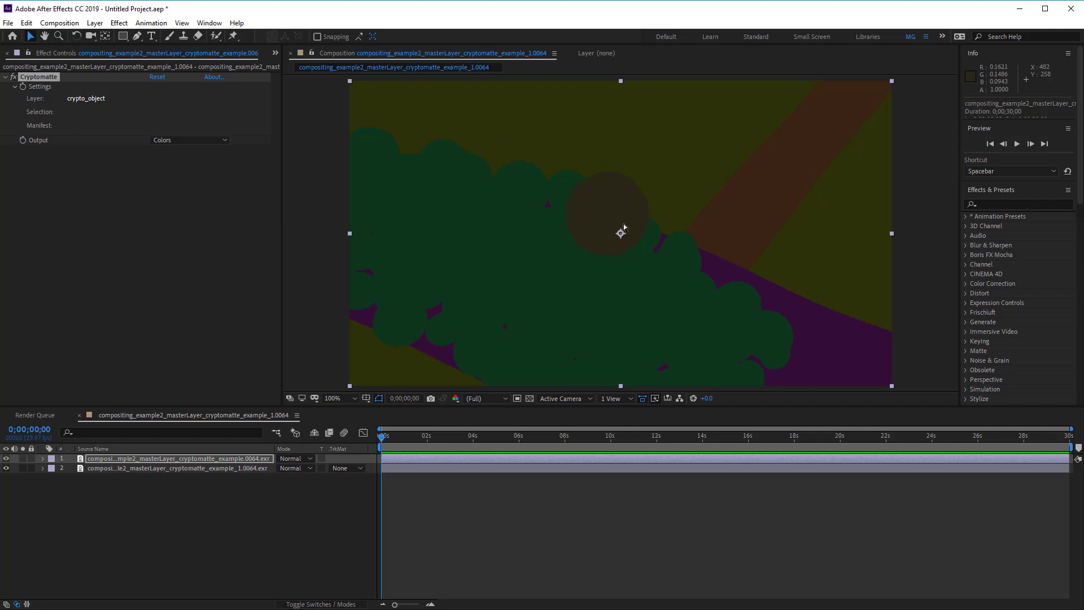
# - Select the faceted sphere as the Cryptomatte object and set the effect's output to Matted Colors
pyautogui.click(605, 202)
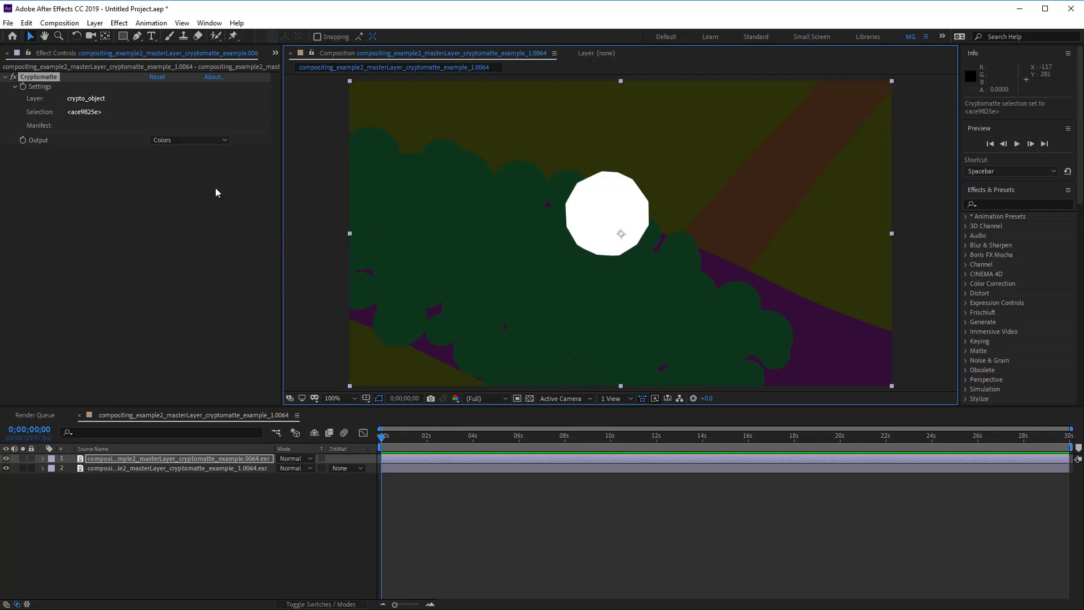
pyautogui.click(170, 140)
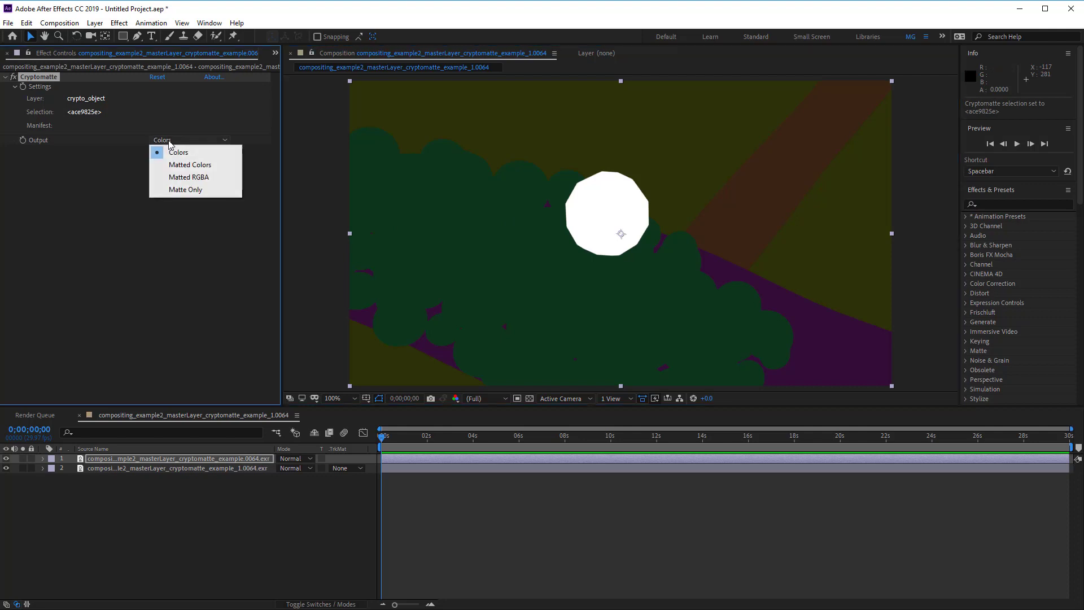
pyautogui.click(187, 164)
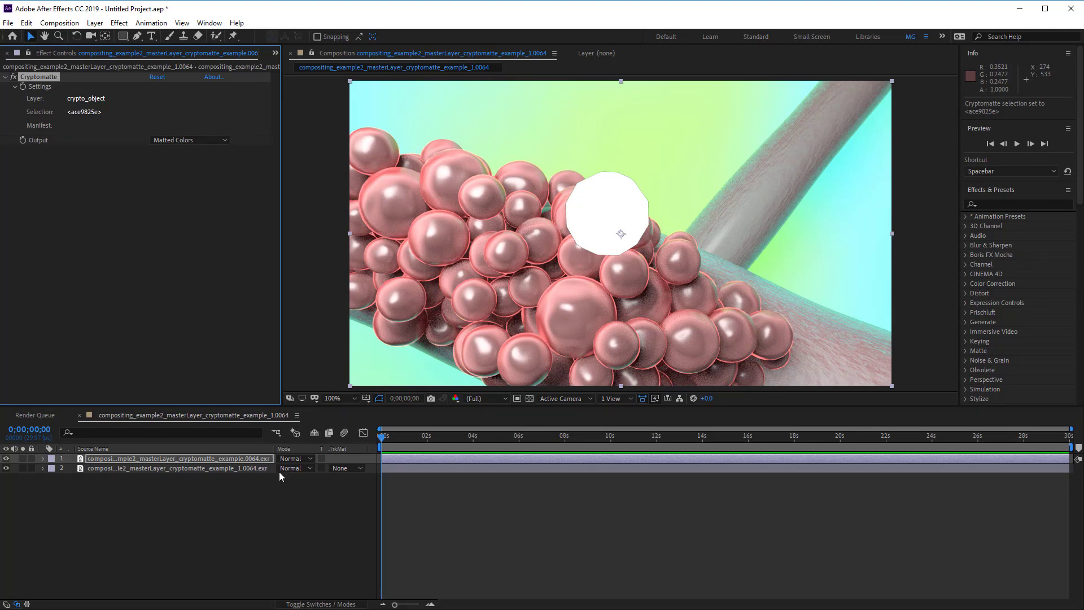
# - Create an adjustment layer and place it between the Cryptomatte layer and the beauty layer
pyautogui.click(249, 460)
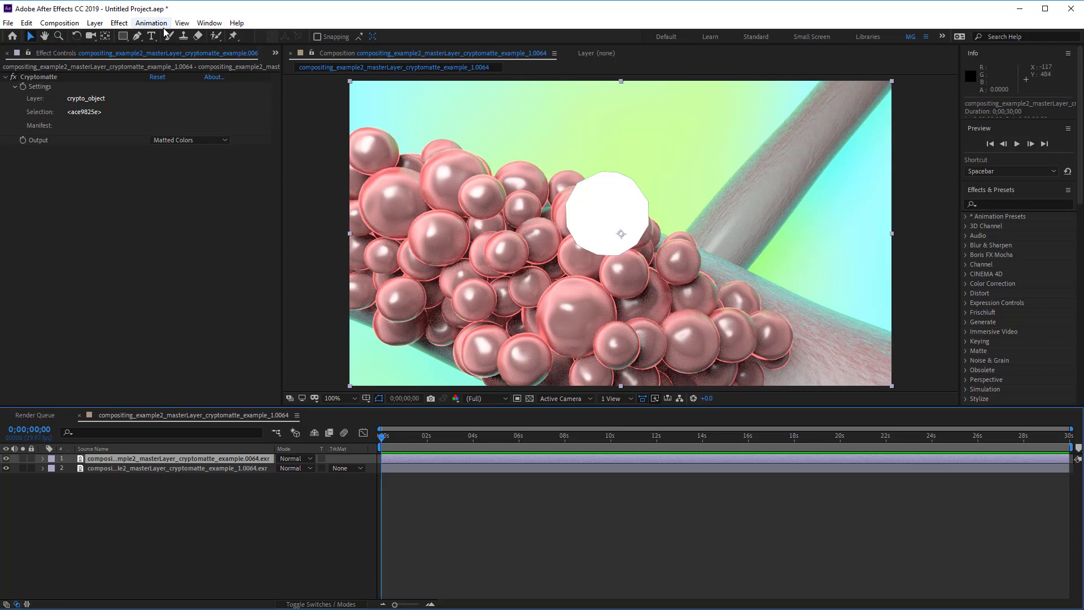
pyautogui.click(88, 24)
pyautogui.moveTo(249, 36)
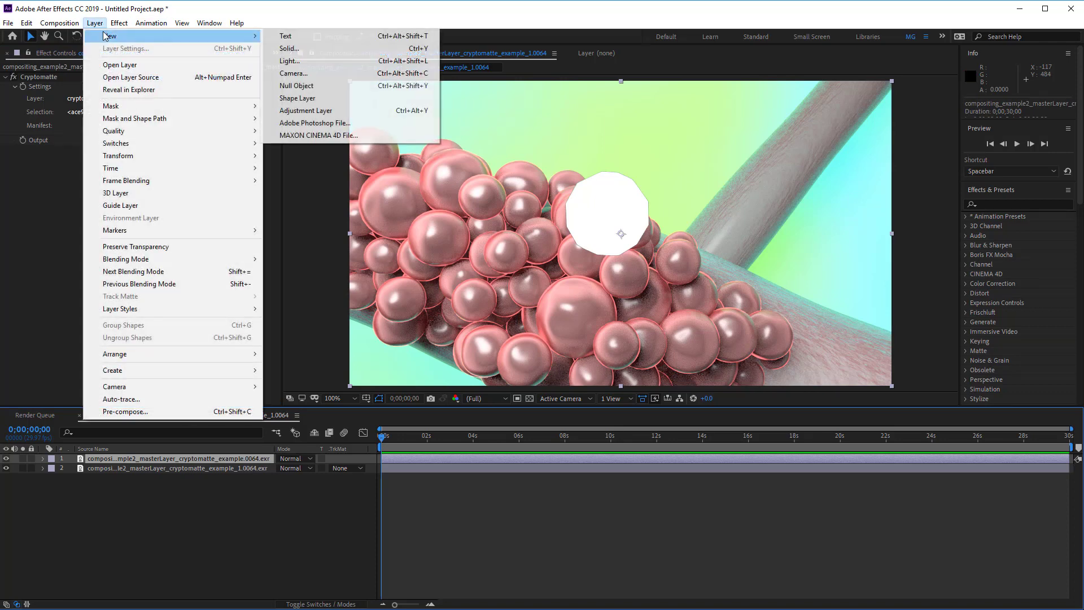
pyautogui.click(305, 110)
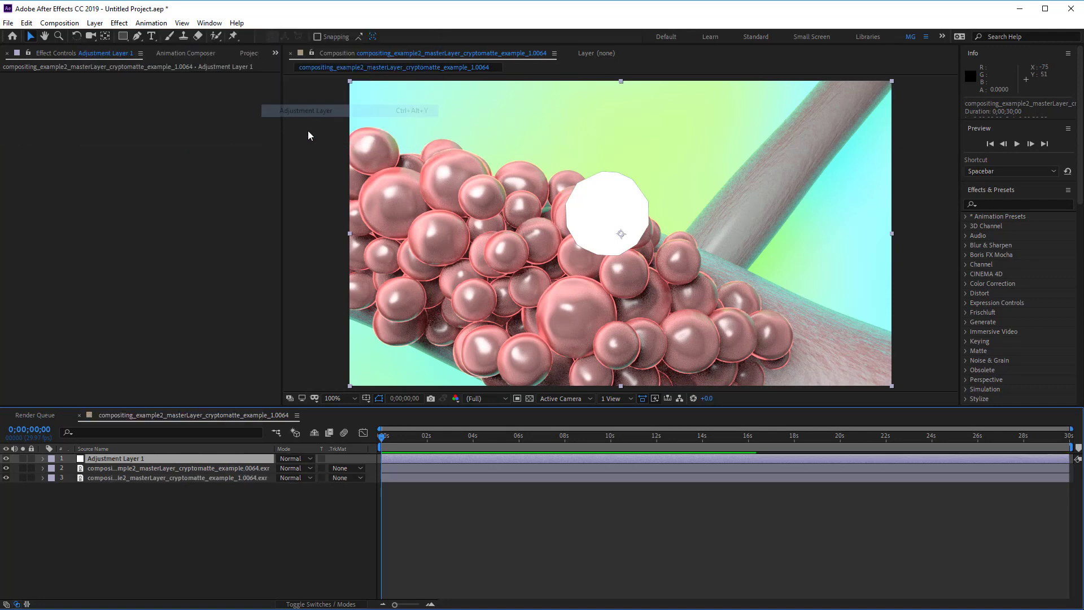
pyautogui.moveTo(123, 459); pyautogui.dragTo(128, 474)
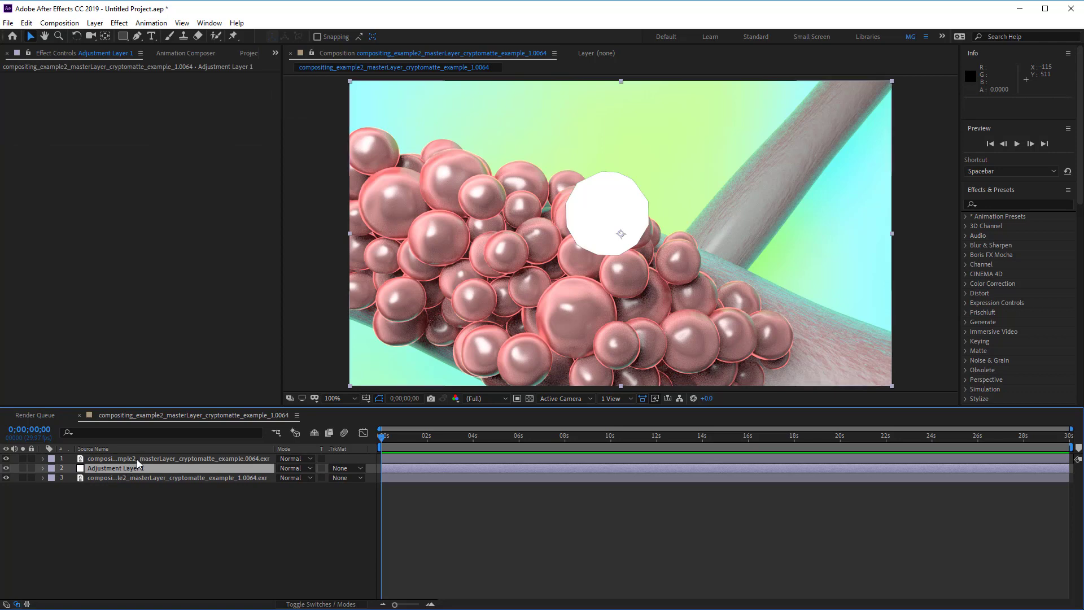
# - Set the adjustment layer's track matte to Luma Matte from the Cryptomatte layer above it
pyautogui.click(164, 459)
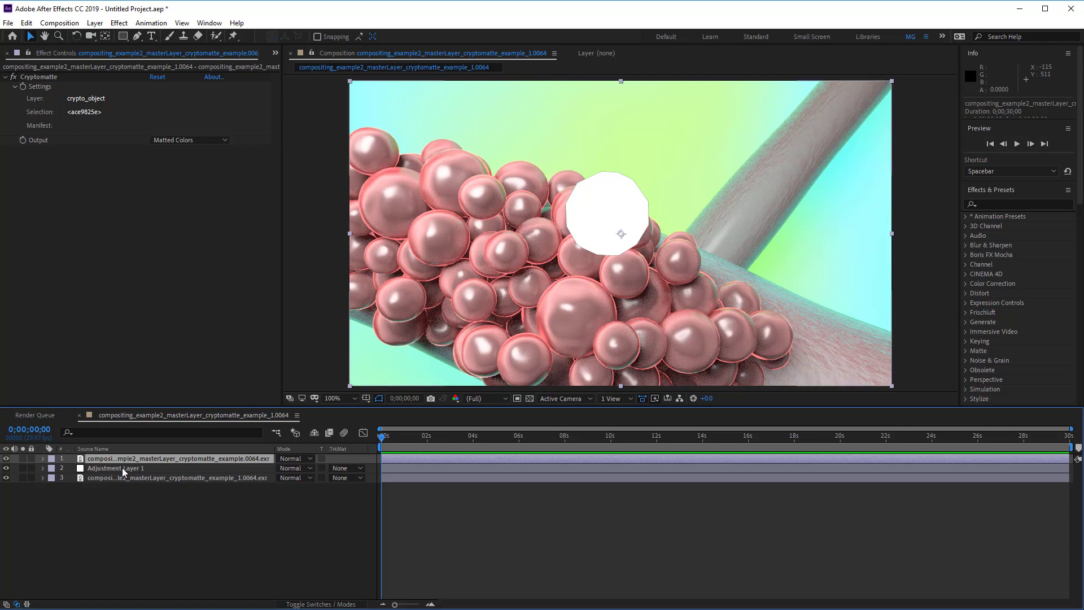
pyautogui.click(344, 468)
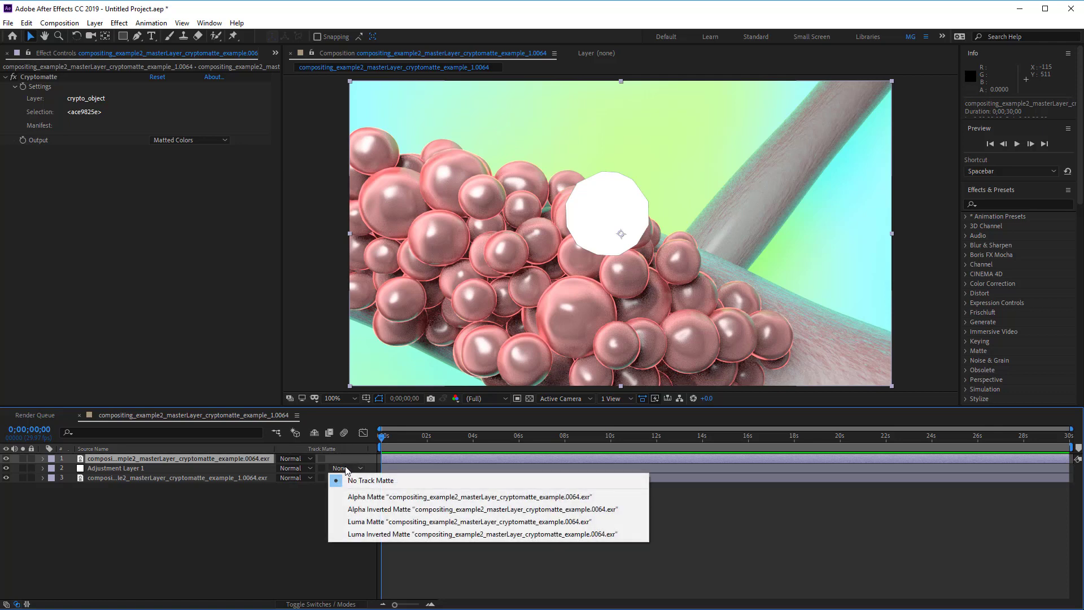
pyautogui.click(373, 521)
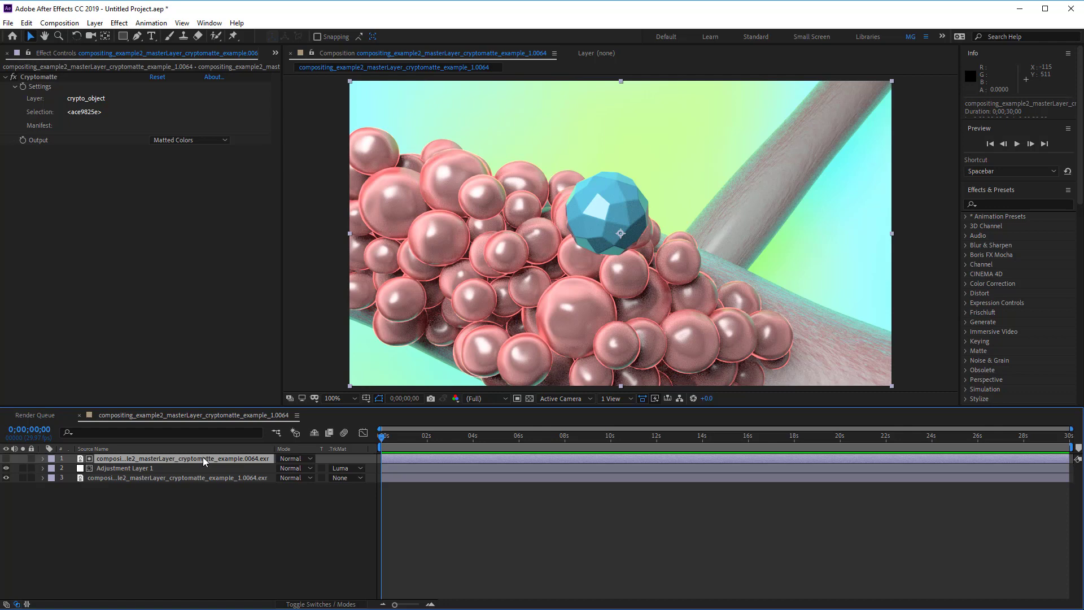
# - Apply Hue/Saturation to the adjustment layer with a master hue of 96° and a master saturation of 33
pyautogui.click(140, 469)
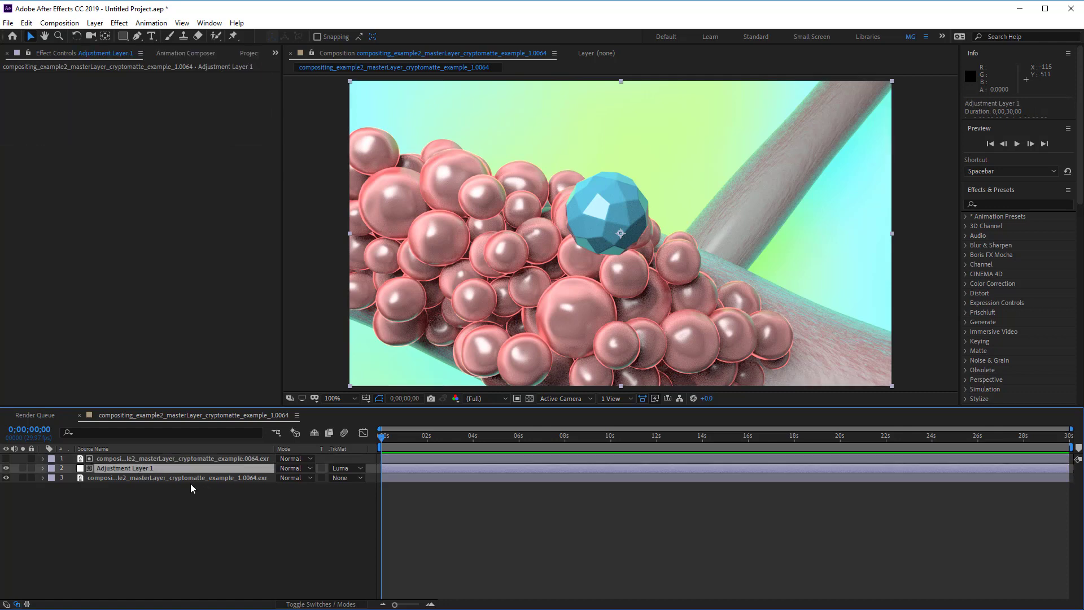
pyautogui.click(121, 24)
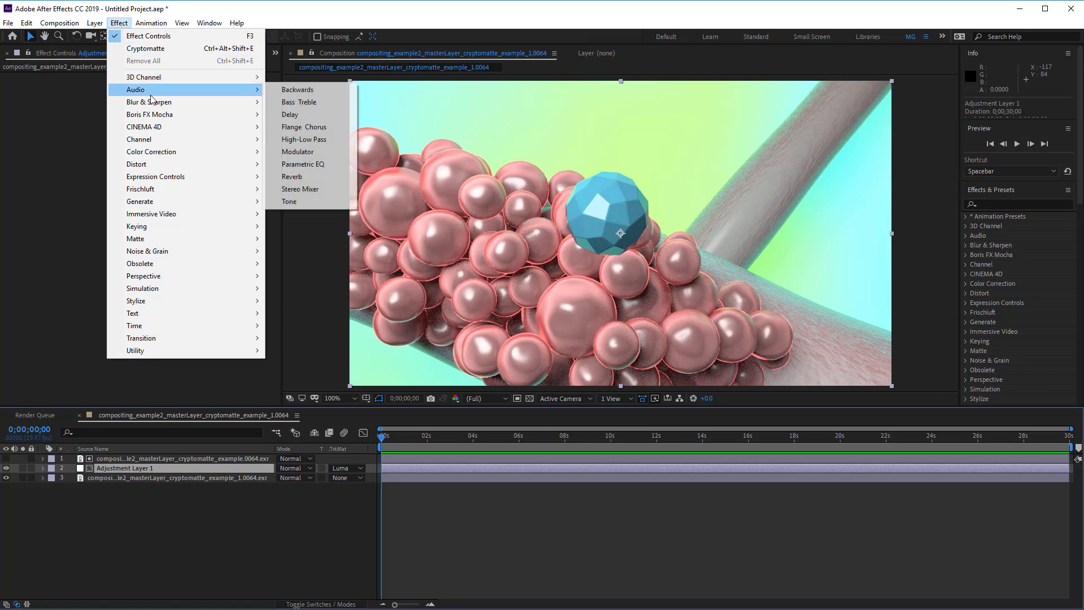
pyautogui.moveTo(161, 156)
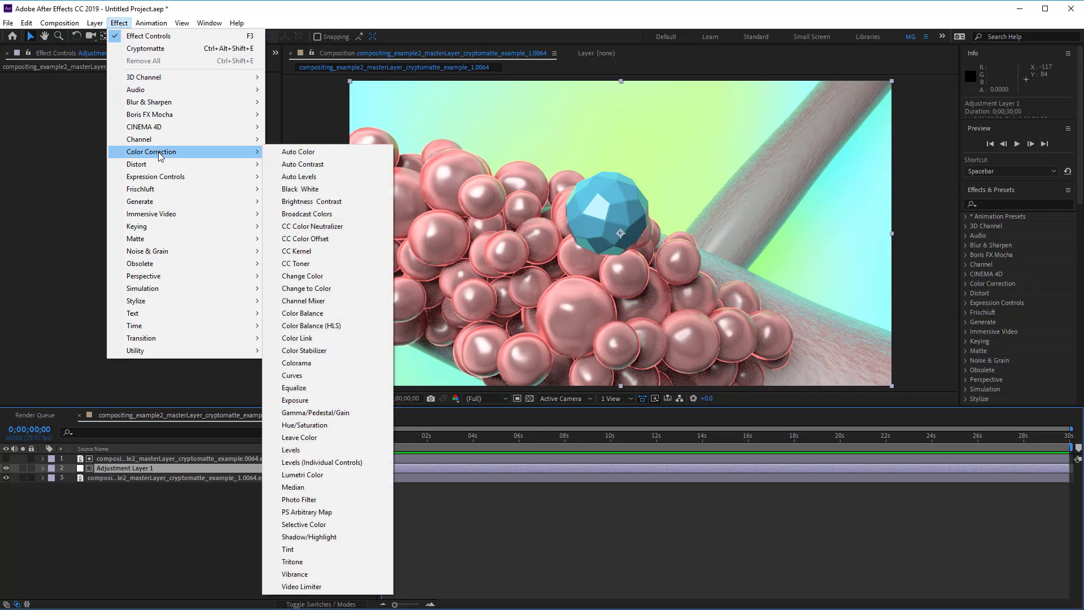
pyautogui.click(334, 425)
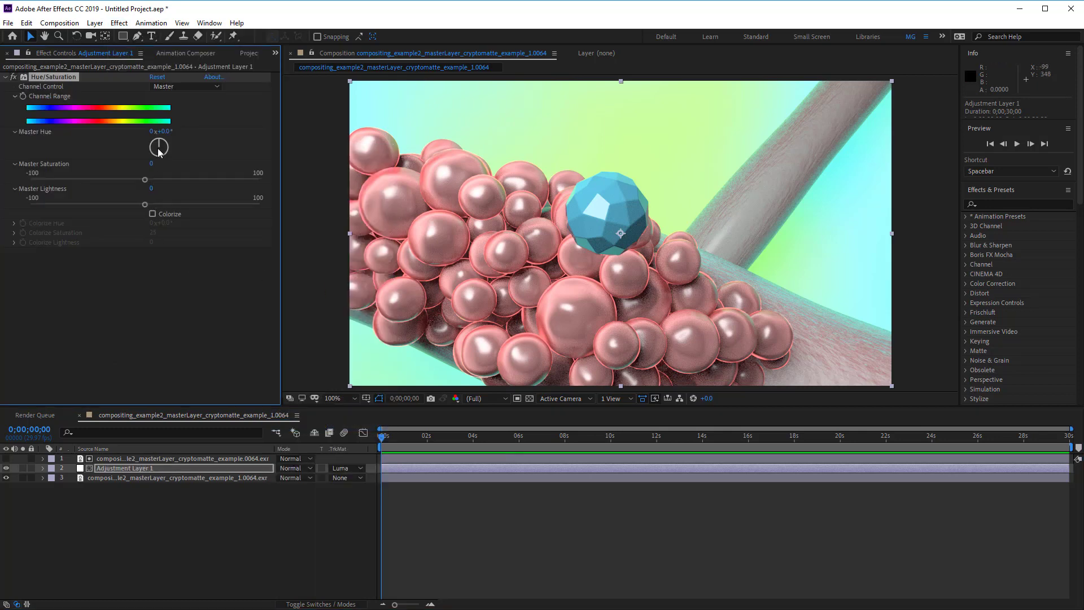
pyautogui.moveTo(160, 141); pyautogui.dragTo(191, 180)
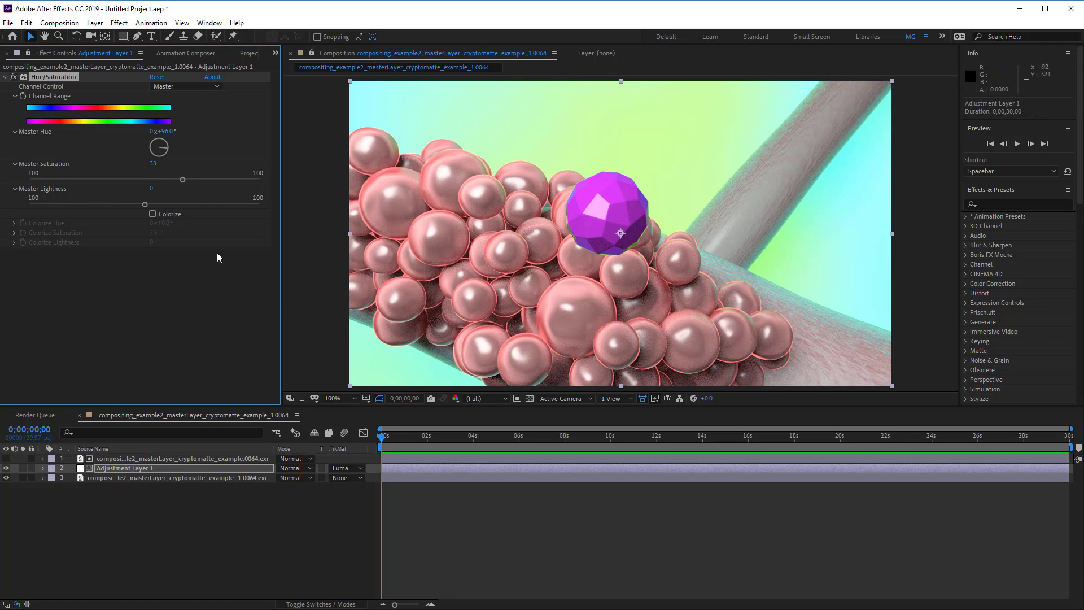
# - Turn on Colorize in Hue/Saturation, with colorize hue 289°, saturation 32 and lightness -9
pyautogui.click(153, 214)
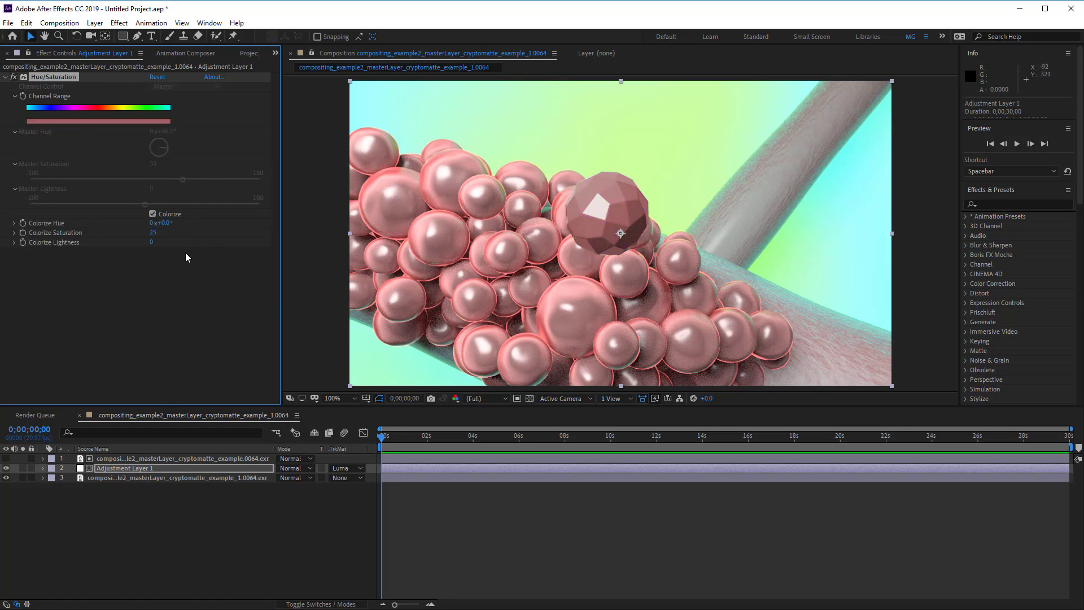
pyautogui.moveTo(164, 223); pyautogui.dragTo(256, 232)
pyautogui.moveTo(553, 262); pyautogui.dragTo(349, 247)
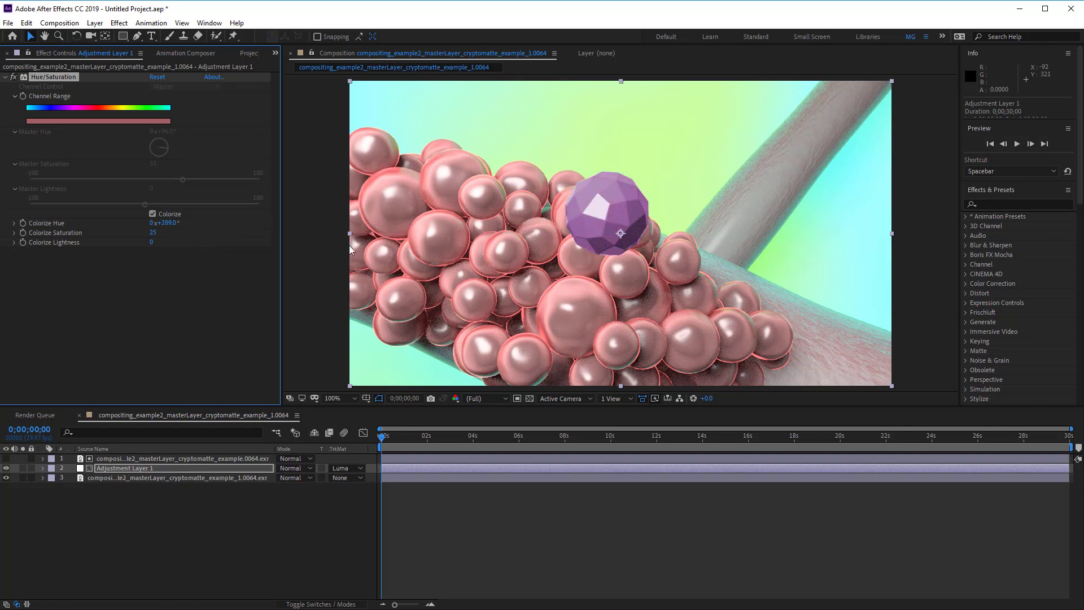
pyautogui.moveTo(153, 232)
pyautogui.mouseDown()
pyautogui.moveTo(186, 236)
pyautogui.moveTo(152, 233)
pyautogui.moveTo(169, 243)
pyautogui.moveTo(146, 242)
pyautogui.mouseUp()
pyautogui.click(157, 246)
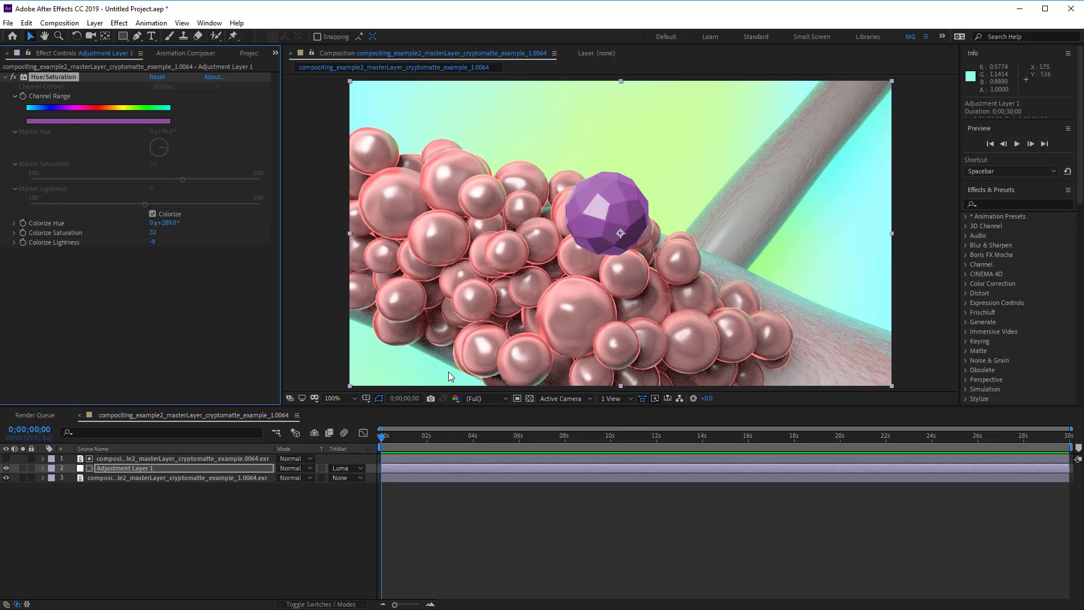
# - Duplicate the Cryptomatte matte layer and turn on the visibility of the copy
pyautogui.click(122, 458)
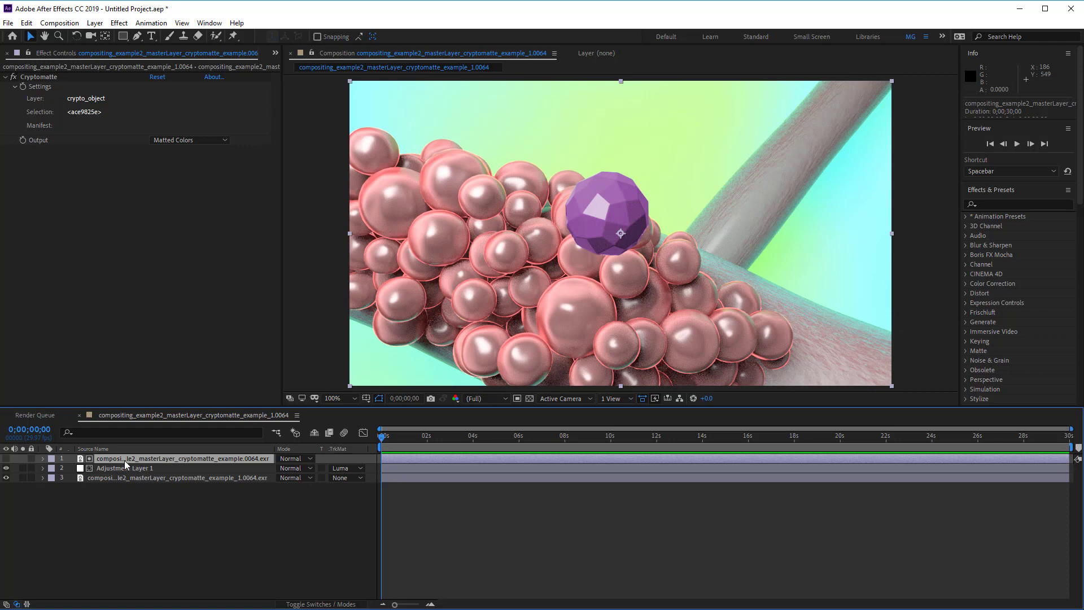
pyautogui.hotkey('ctrl', 'd')
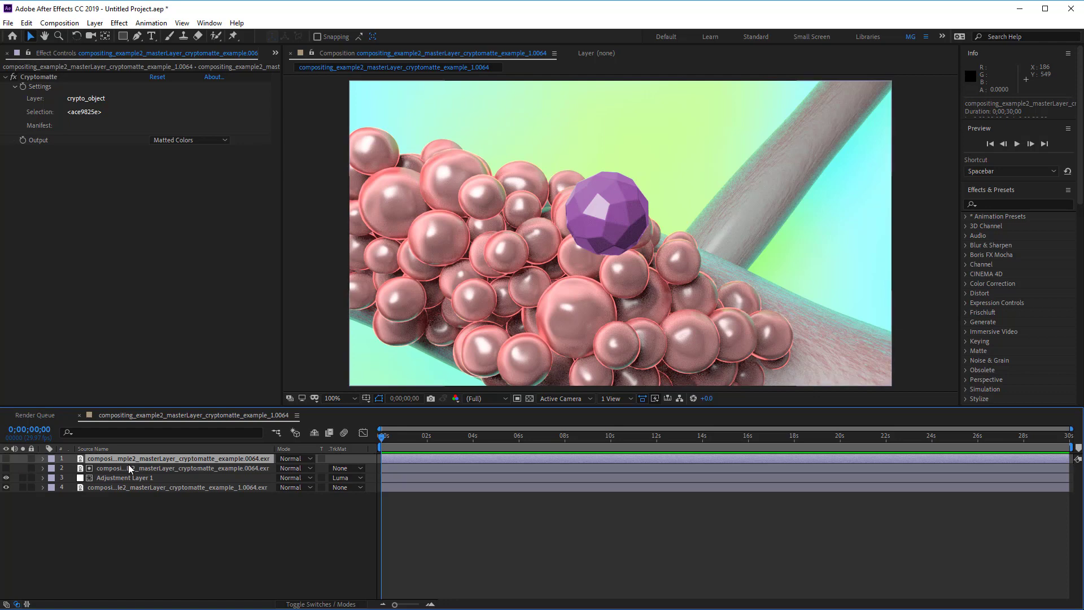
pyautogui.click(7, 458)
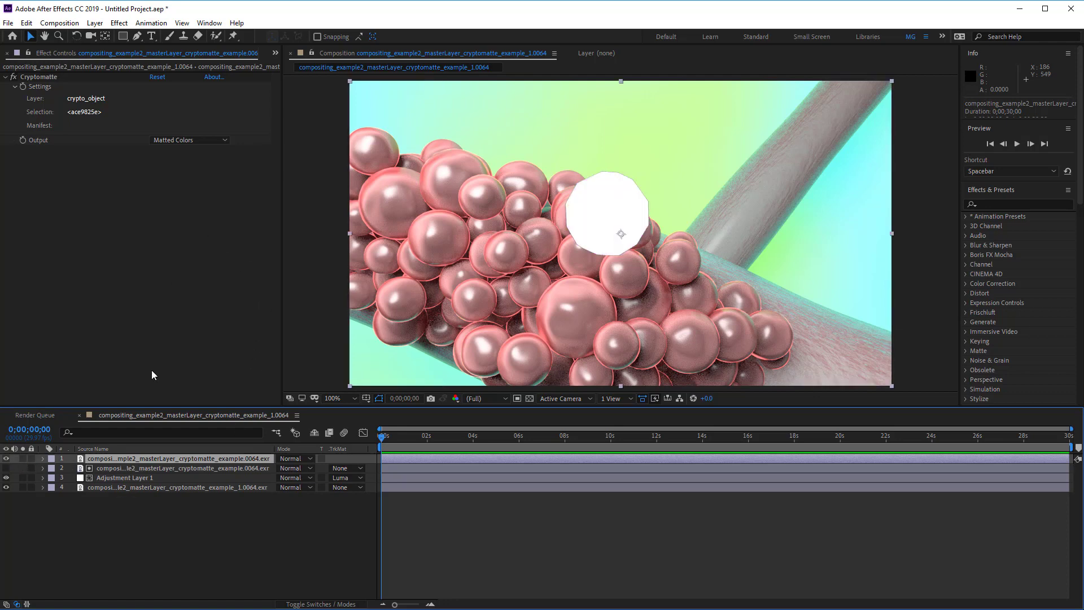
# - Pick the cluster of small spheres as the duplicated matte's selection using Colors output, and return its Cryptomatte output to Matted Colors
pyautogui.click(187, 140)
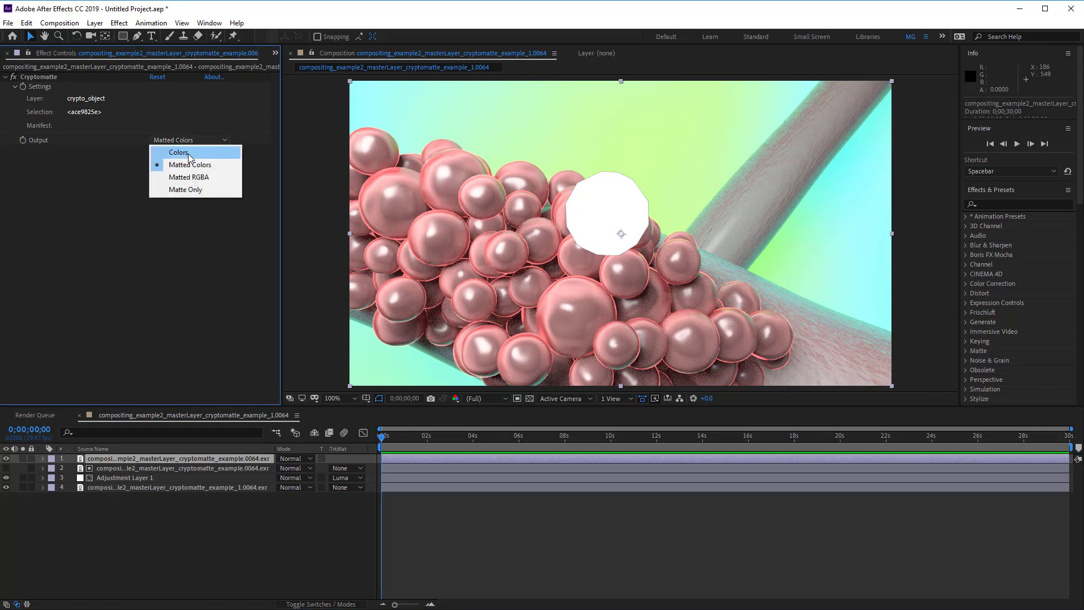
pyautogui.click(188, 152)
pyautogui.click(465, 232)
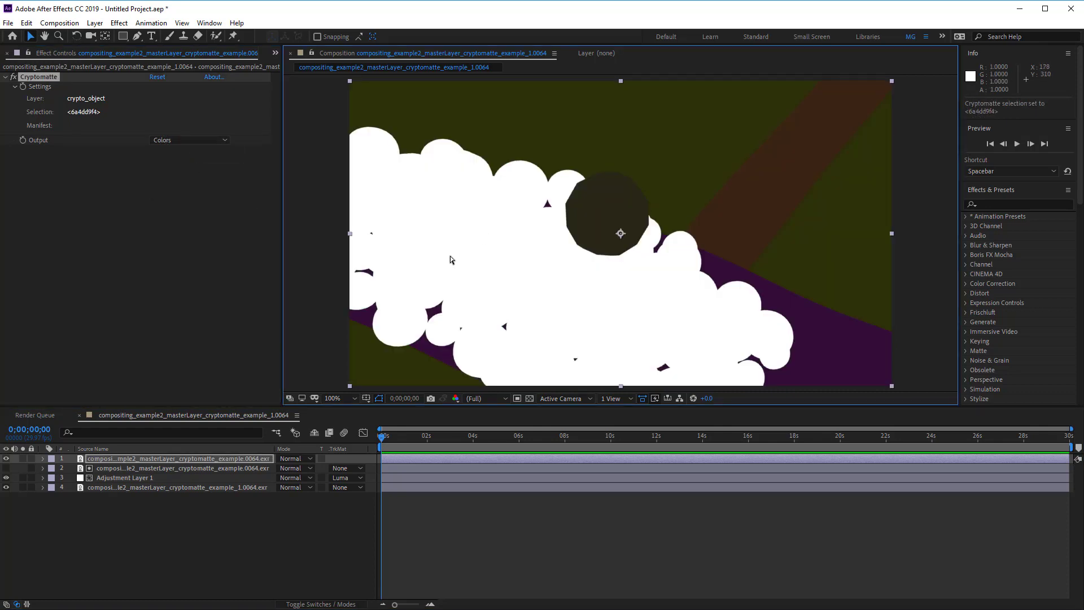
pyautogui.click(204, 140)
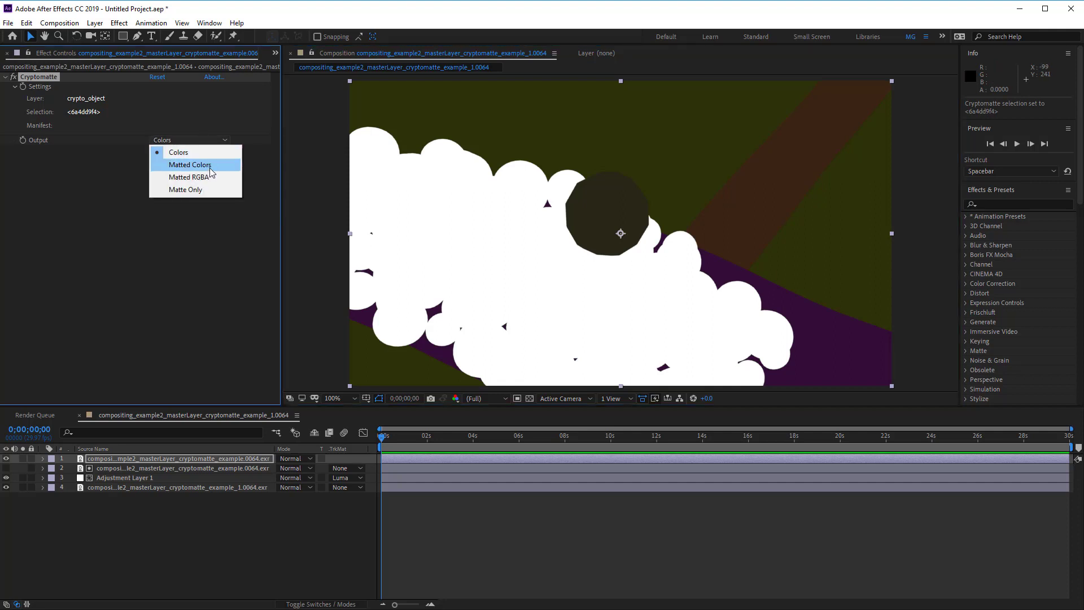
pyautogui.click(190, 165)
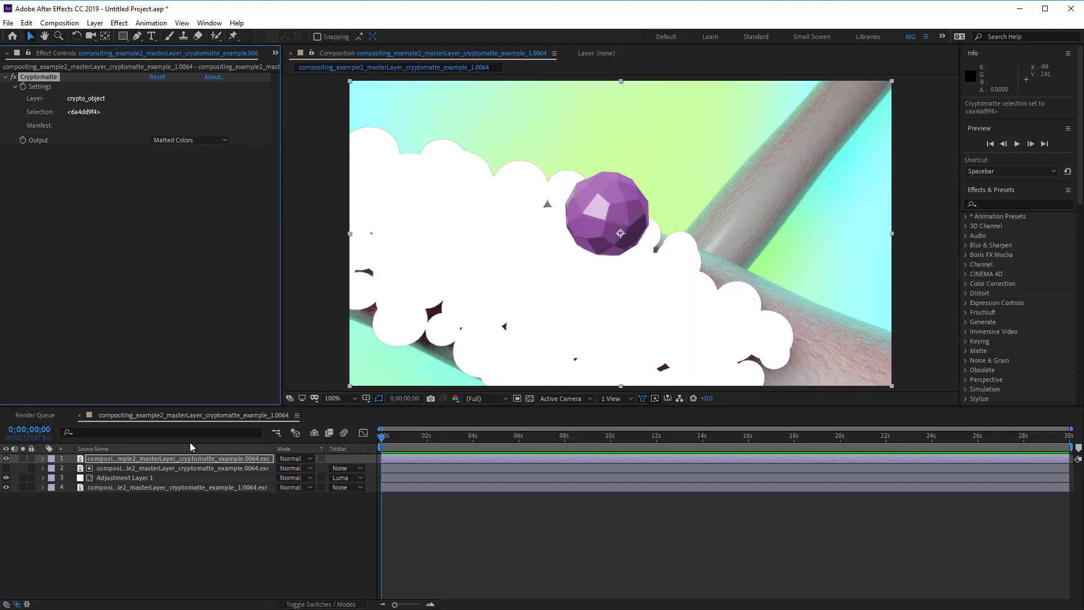
# - Add an adjustment layer directly below the sphere-cluster matte and set its track matte to Luma Matte
pyautogui.click(99, 24)
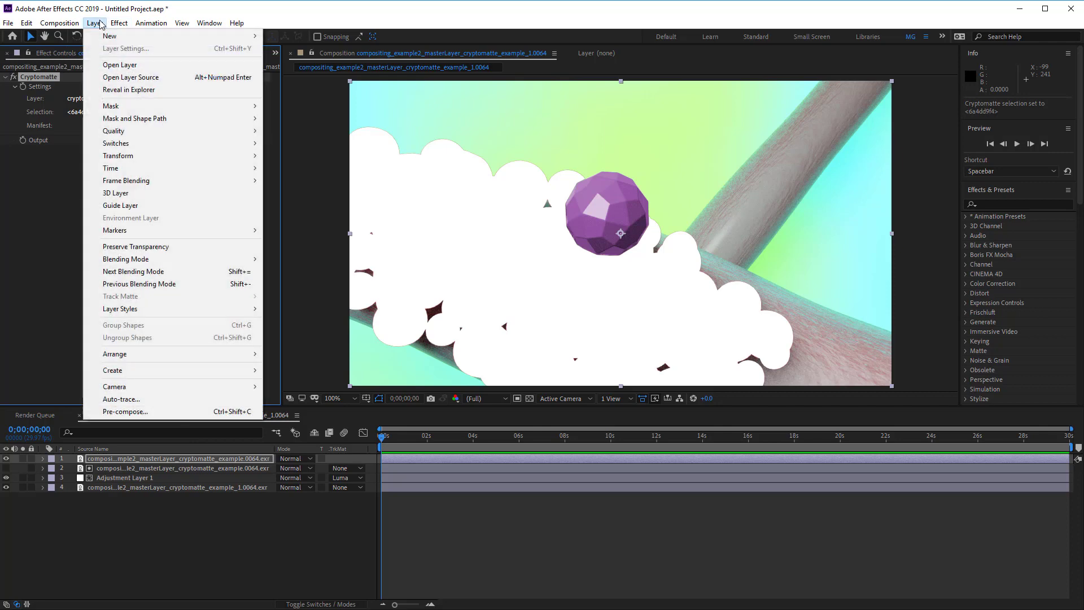
pyautogui.moveTo(118, 36)
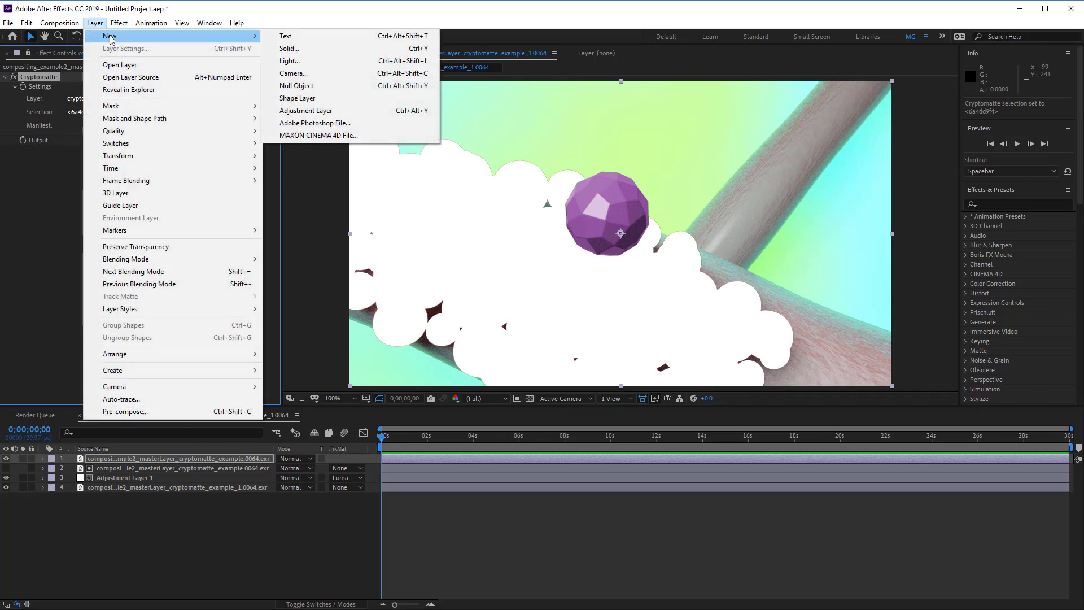
pyautogui.click(305, 111)
pyautogui.moveTo(139, 459); pyautogui.dragTo(125, 474)
pyautogui.click(356, 469)
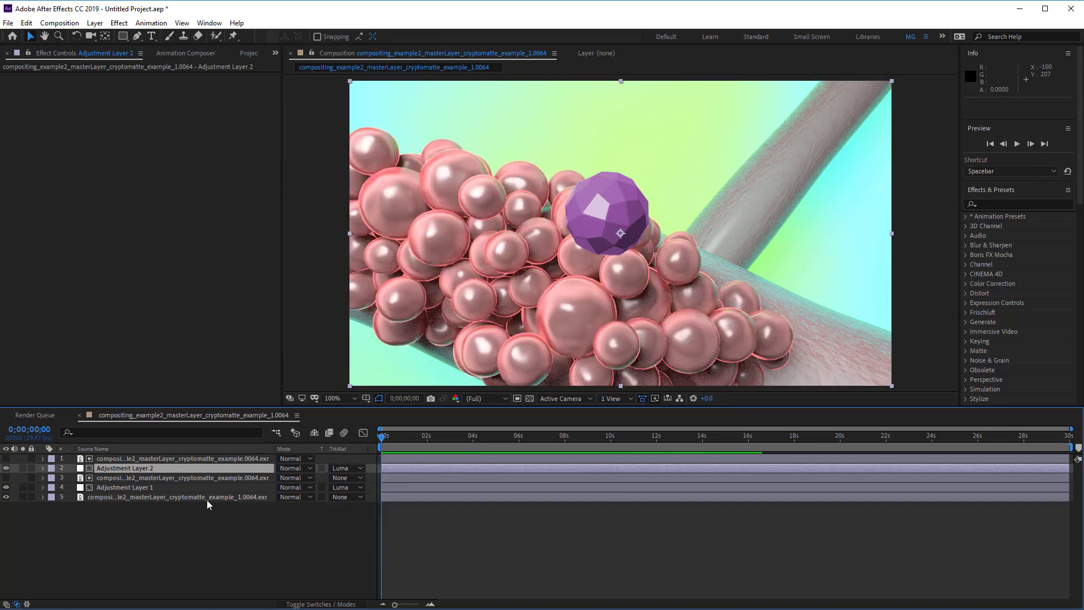
# - Apply Curves to Adjustment Layer 2 and shape a gentle RGB S-curve with raised highlights and lowered shadows
pyautogui.rightClick(145, 470)
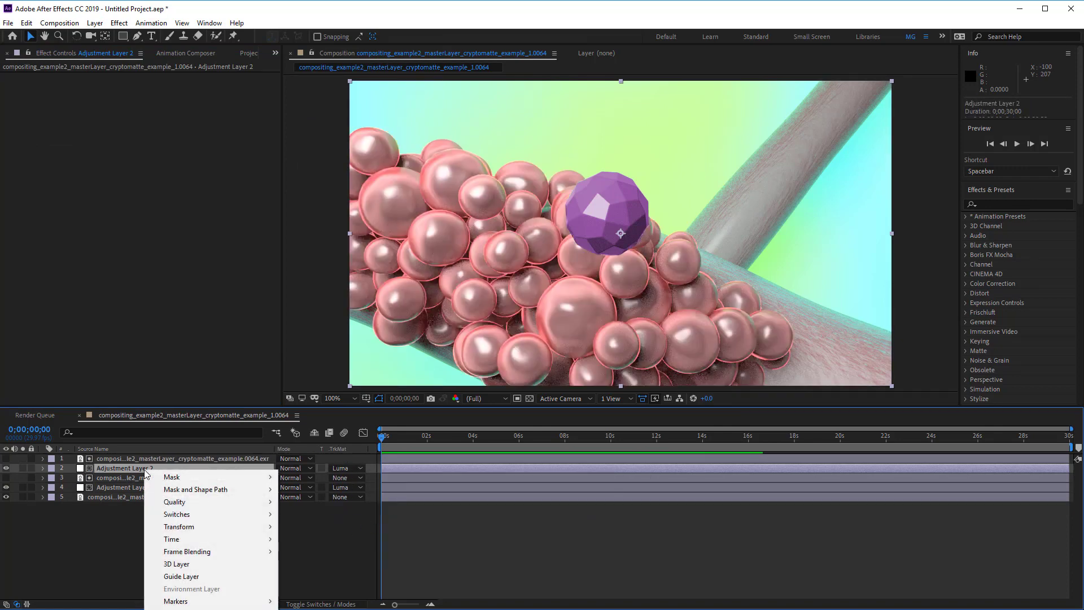
pyautogui.moveTo(195, 609)
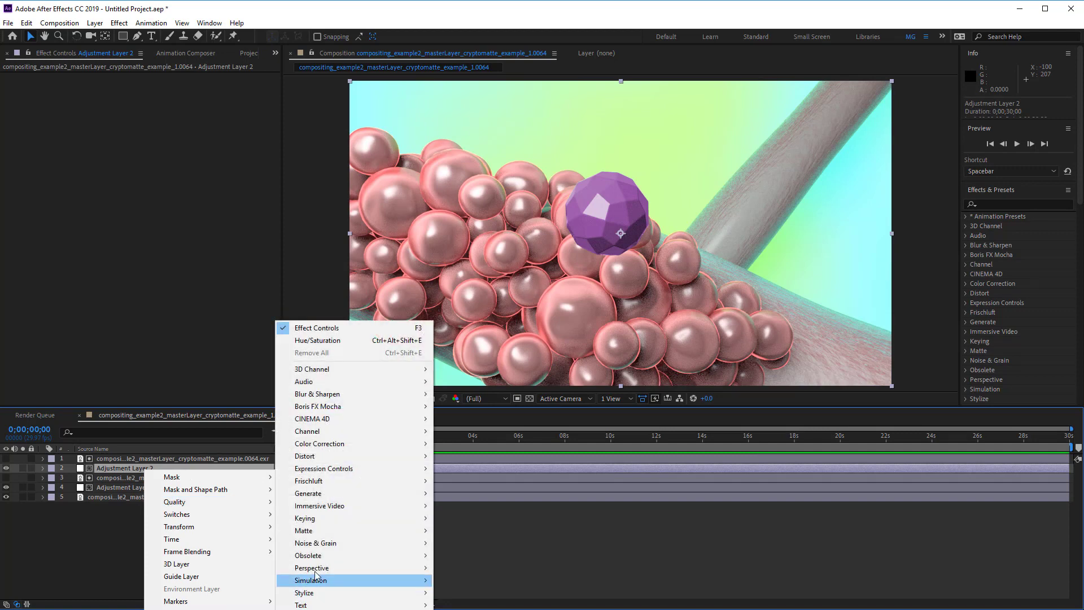
pyautogui.moveTo(315, 570)
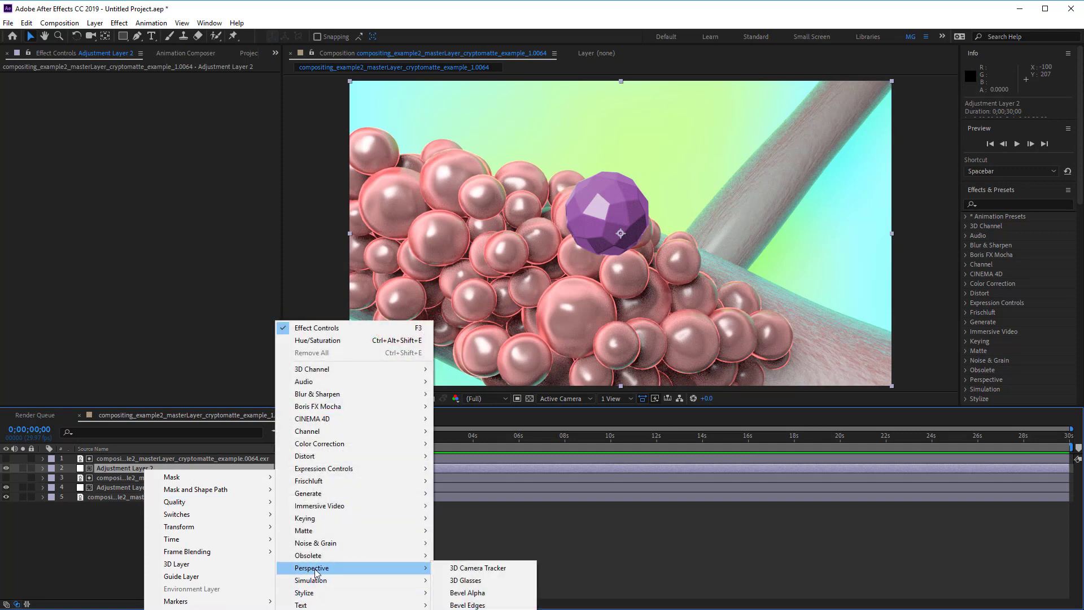
pyautogui.moveTo(374, 427)
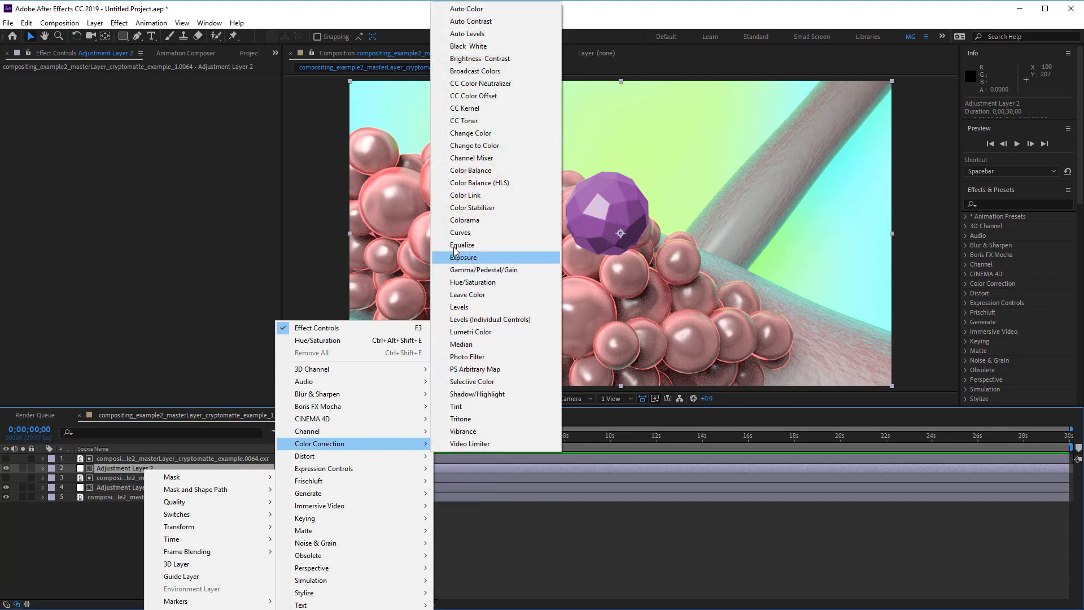
pyautogui.click(459, 233)
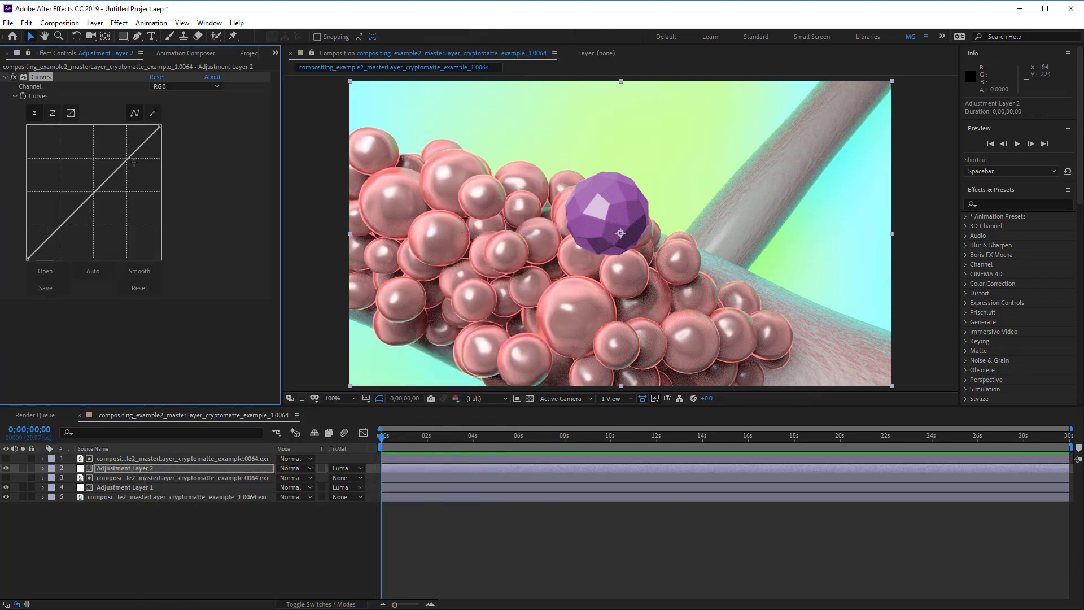
pyautogui.moveTo(129, 159); pyautogui.dragTo(120, 152)
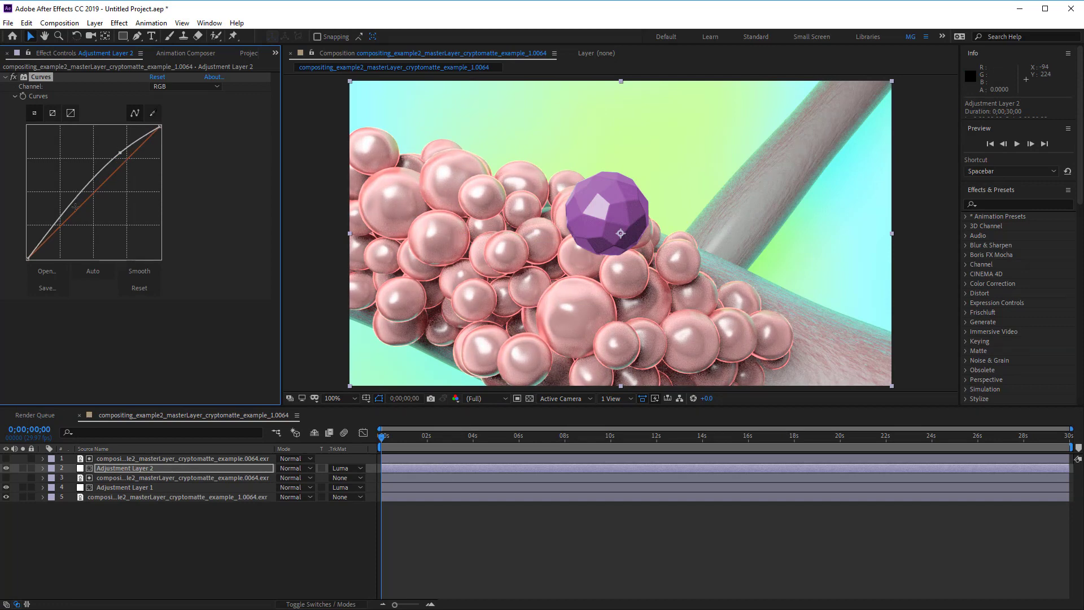
pyautogui.moveTo(75, 207); pyautogui.dragTo(75, 225)
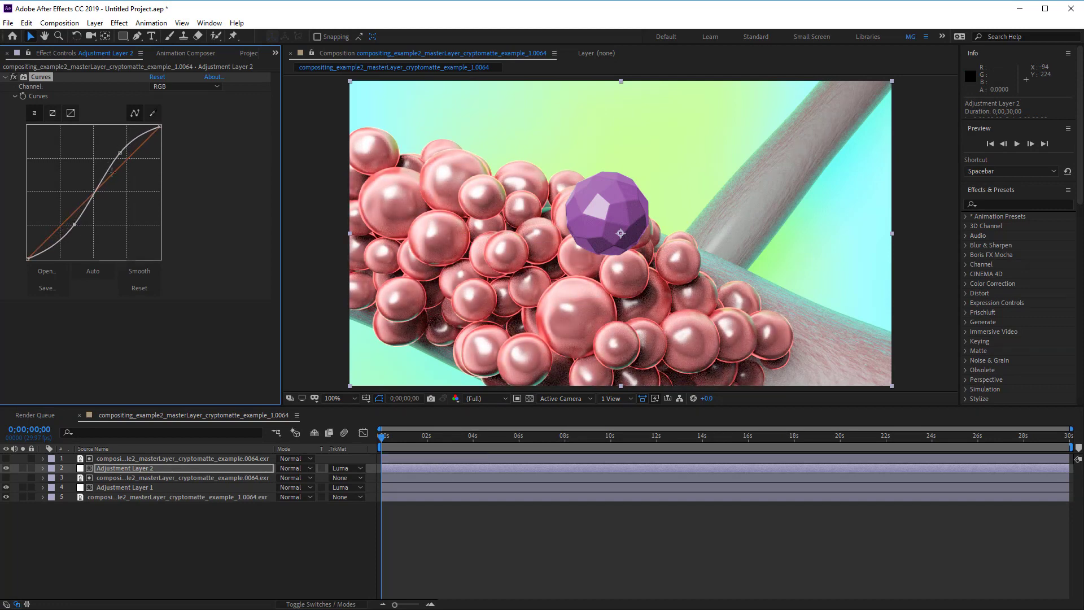
pyautogui.moveTo(121, 153); pyautogui.dragTo(121, 154)
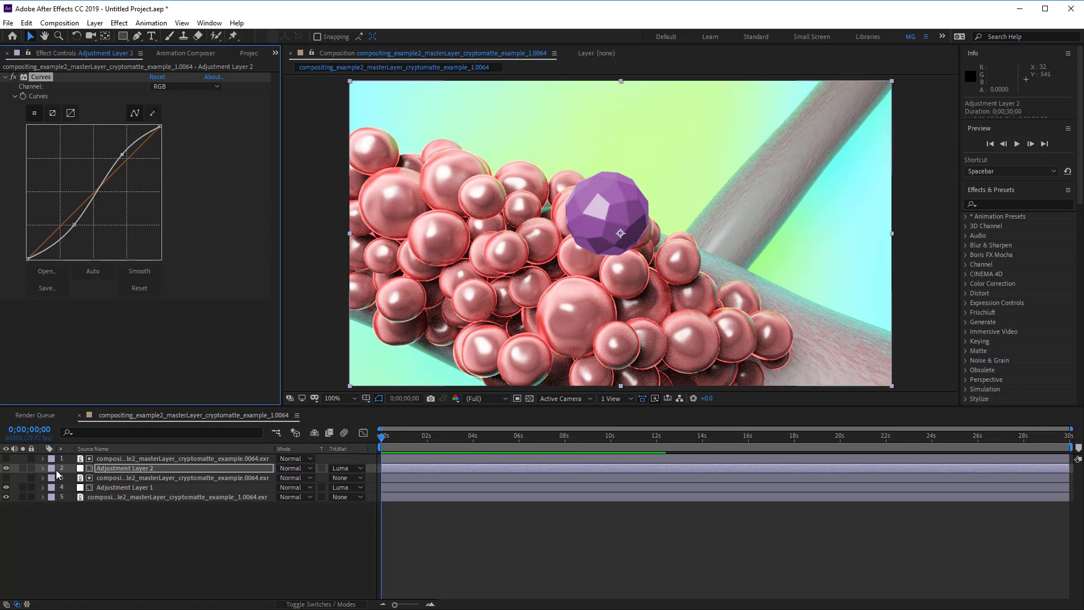
# - Briefly show the sphere-cluster matte layer, and turn off the visibility of Adjustment Layers 1 and 2
pyautogui.click(6, 459)
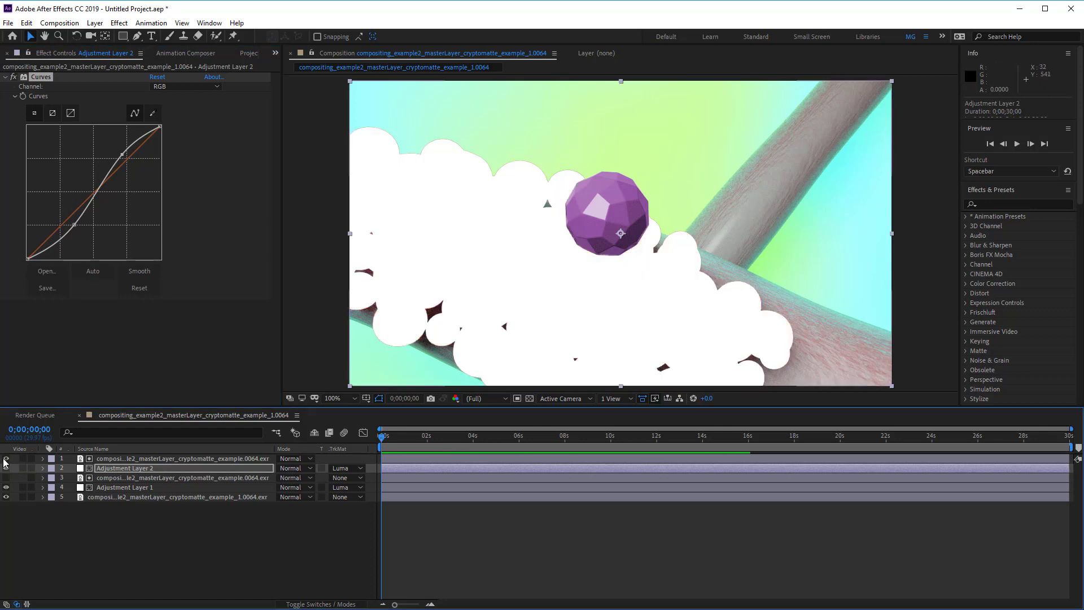
pyautogui.click(5, 459)
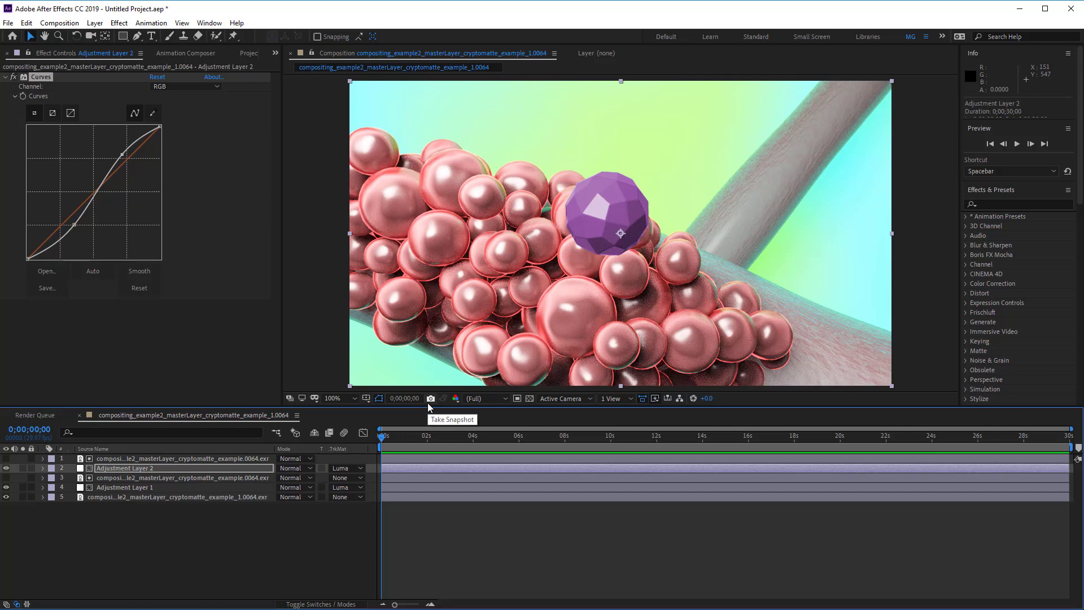
pyautogui.click(6, 487)
pyautogui.click(6, 469)
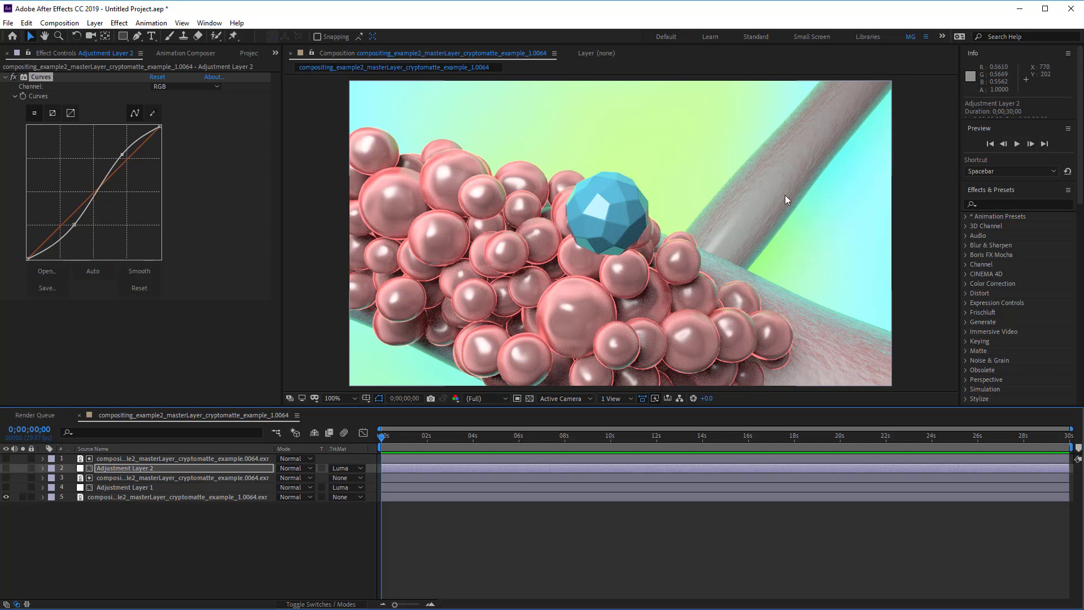
# - Duplicate the topmost Cryptomatte layer and turn on the visibility of the copy
pyautogui.click(145, 458)
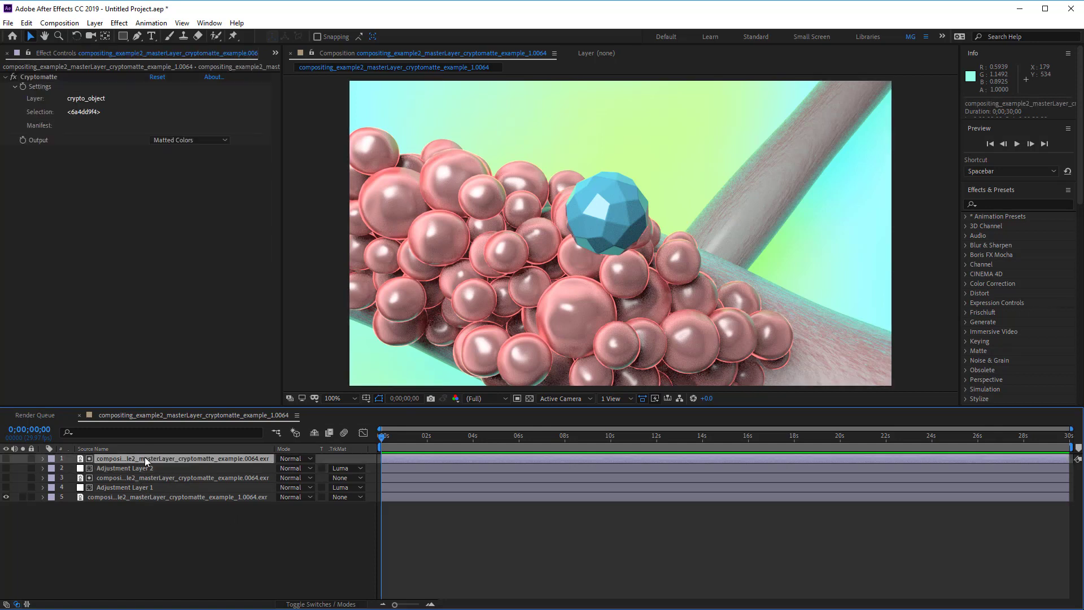
pyautogui.hotkey('ctrl', 'd')
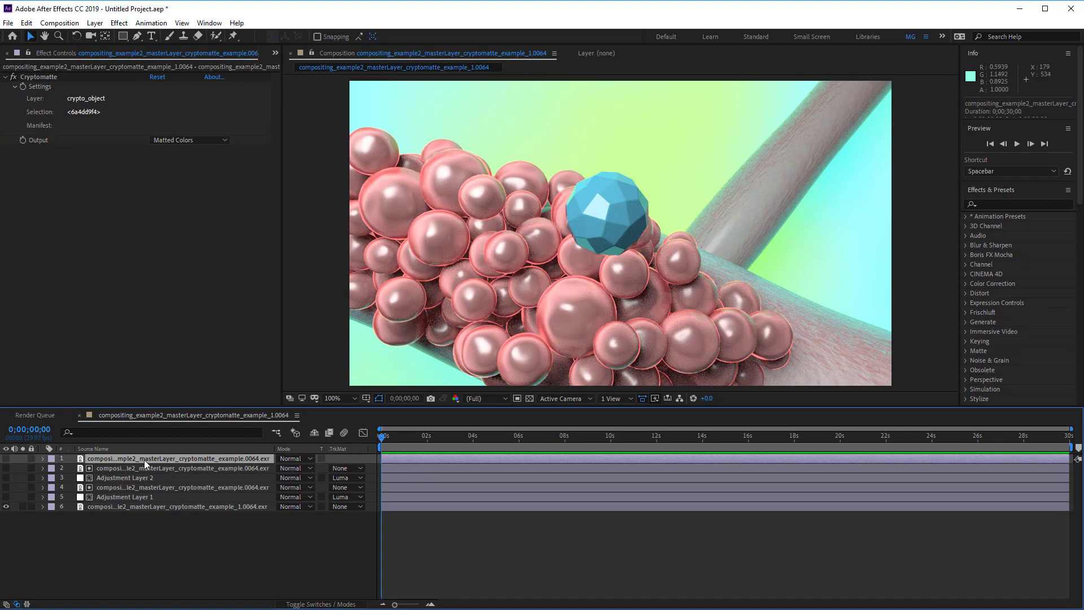
pyautogui.click(6, 458)
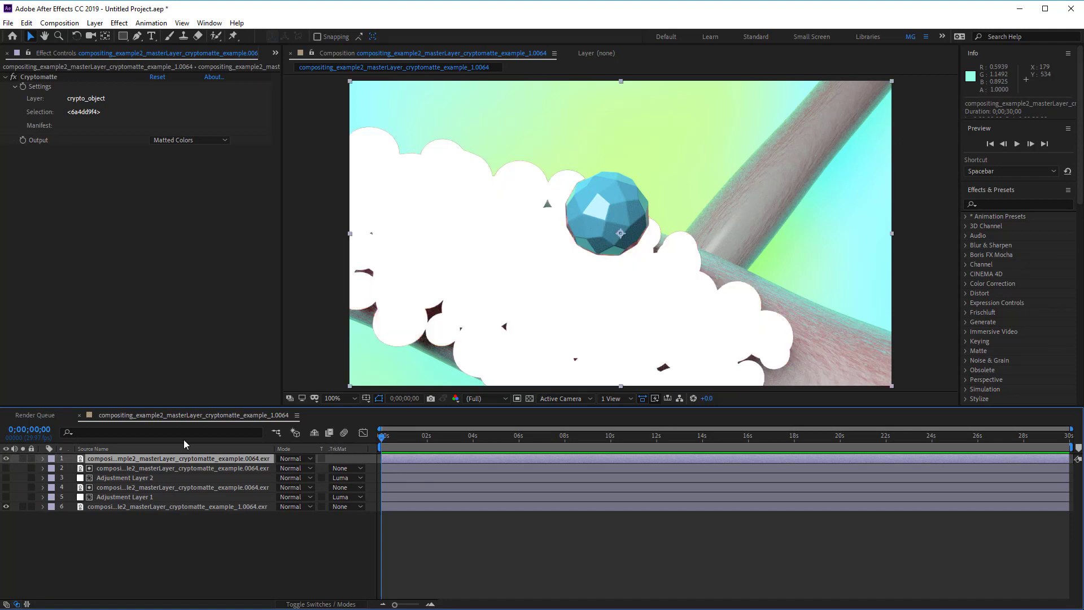
# - Set the copy's Cryptomatte output to Colors and select both the rear diagonal branch and the background as its matte objects
pyautogui.click(190, 140)
pyautogui.click(179, 152)
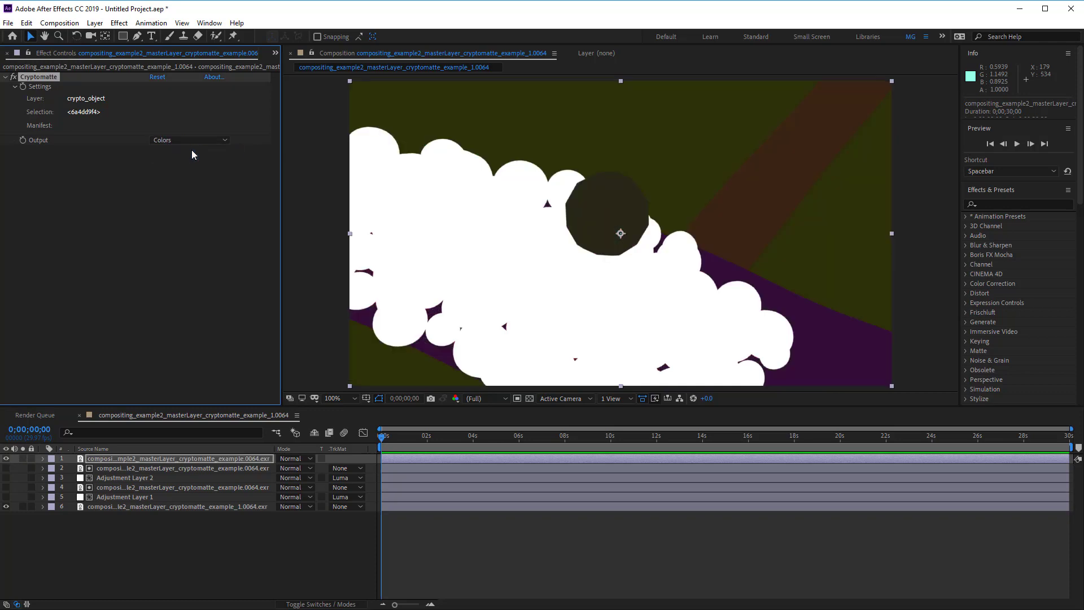
pyautogui.click(767, 193)
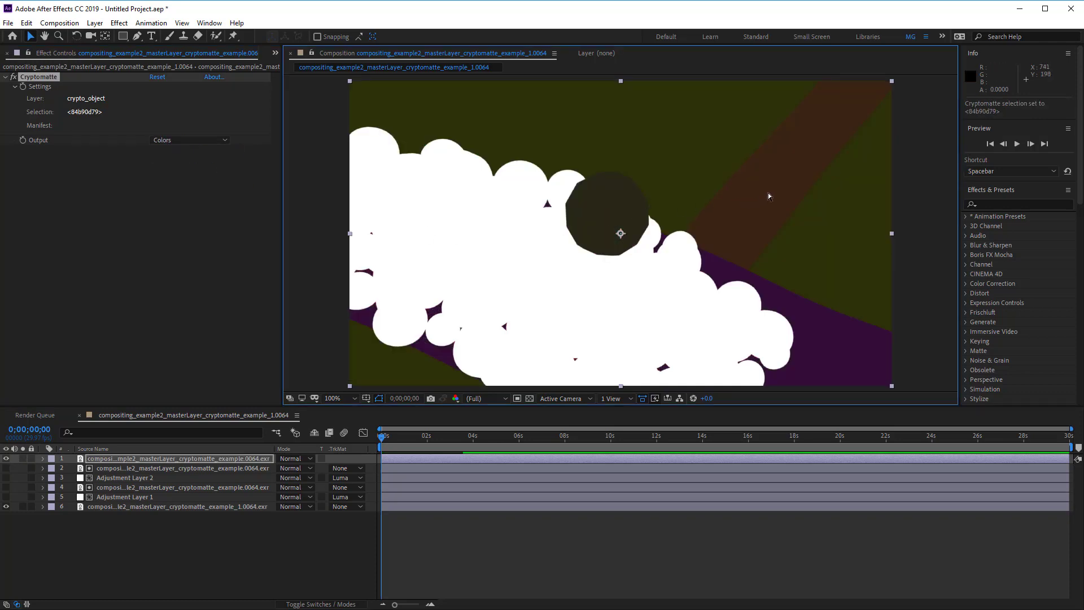
pyautogui.keyDown('shift'); pyautogui.click(723, 142); pyautogui.keyUp('shift')
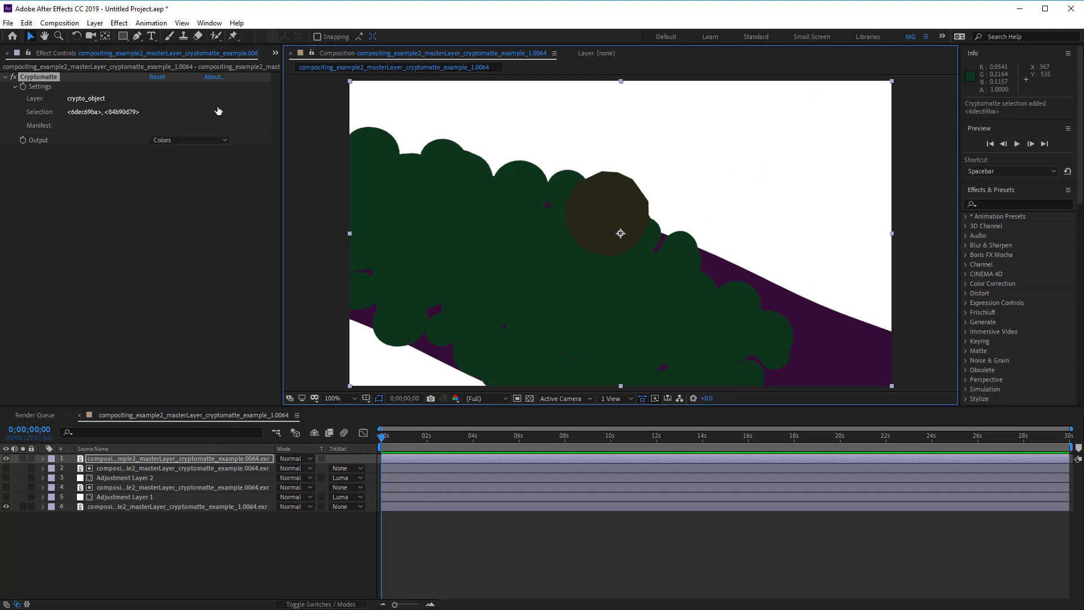
# - Create another adjustment layer and place it directly below the branch-and-background Cryptomatte layer
pyautogui.click(94, 24)
pyautogui.moveTo(178, 38)
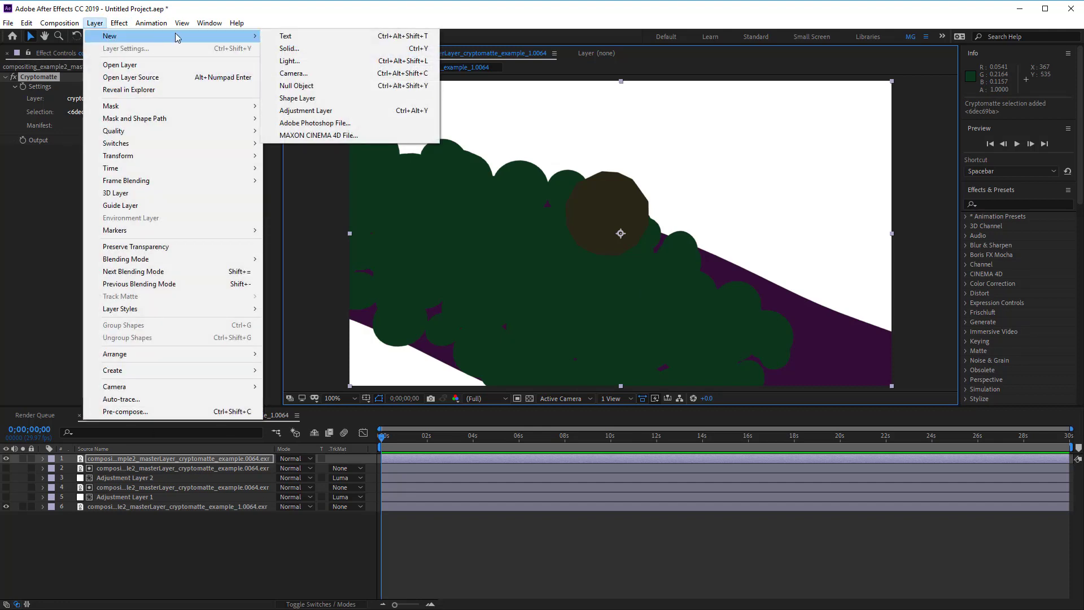
pyautogui.click(344, 111)
pyautogui.moveTo(116, 458); pyautogui.dragTo(135, 480)
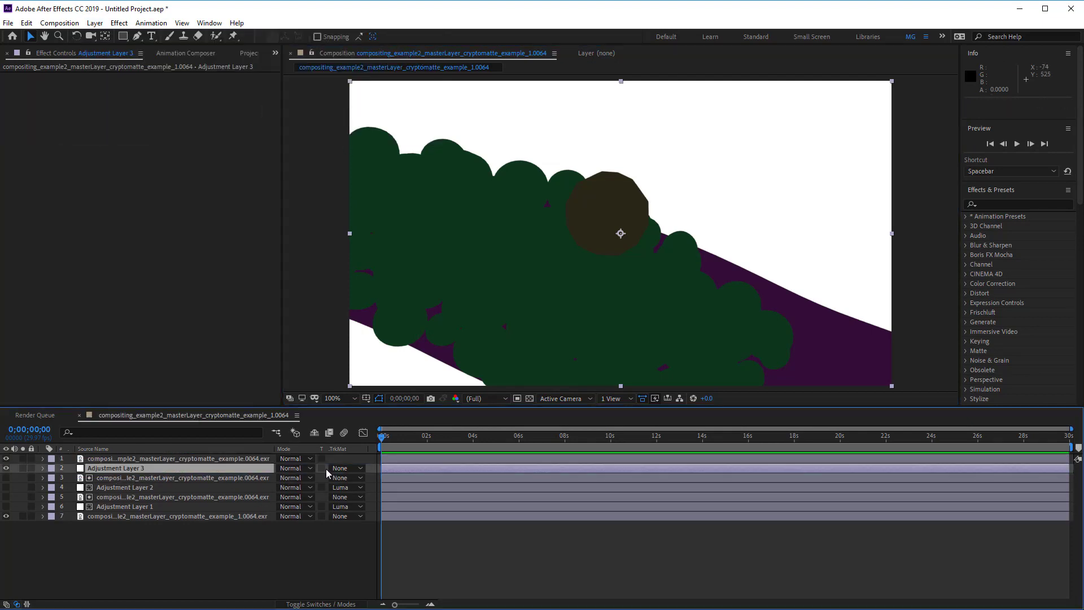
# - Set the top Cryptomatte layer's output to Matted Colors and use it as the Luma Matte for Adjustment Layer 3
pyautogui.click(120, 459)
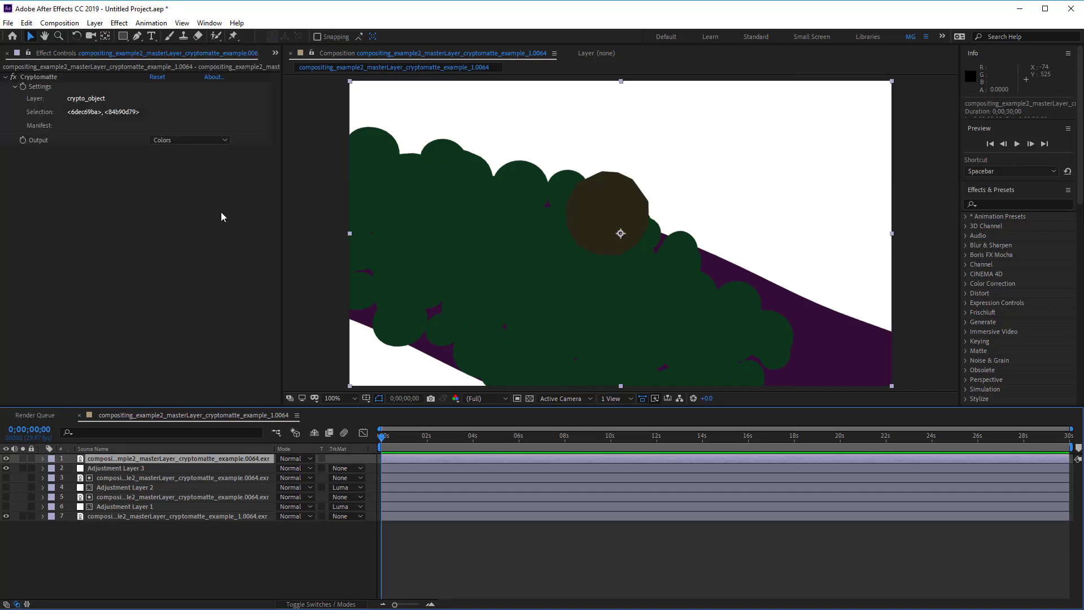
pyautogui.click(192, 140)
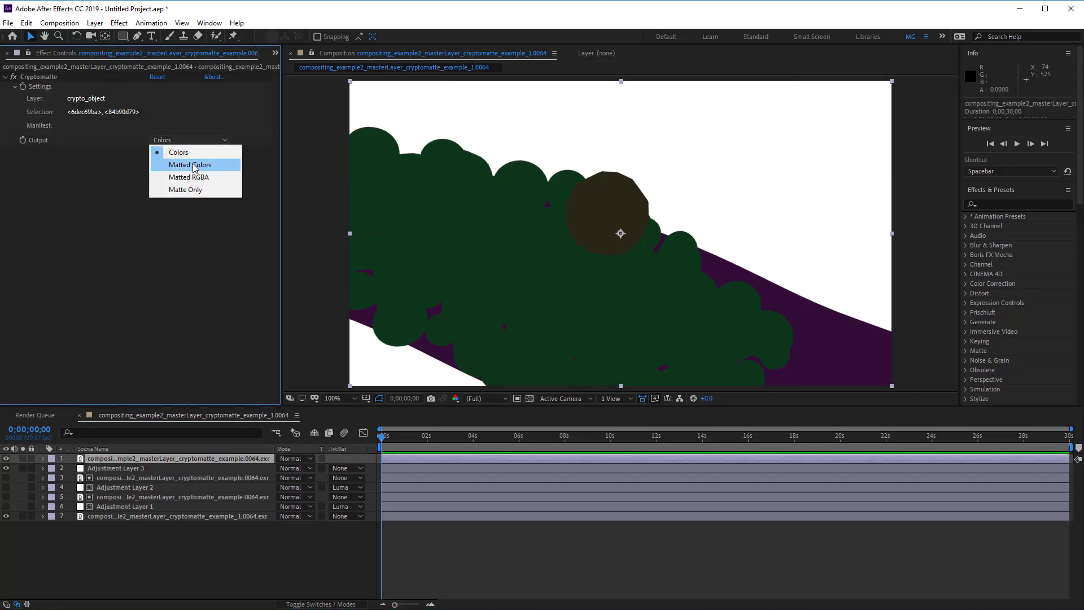
pyautogui.click(190, 164)
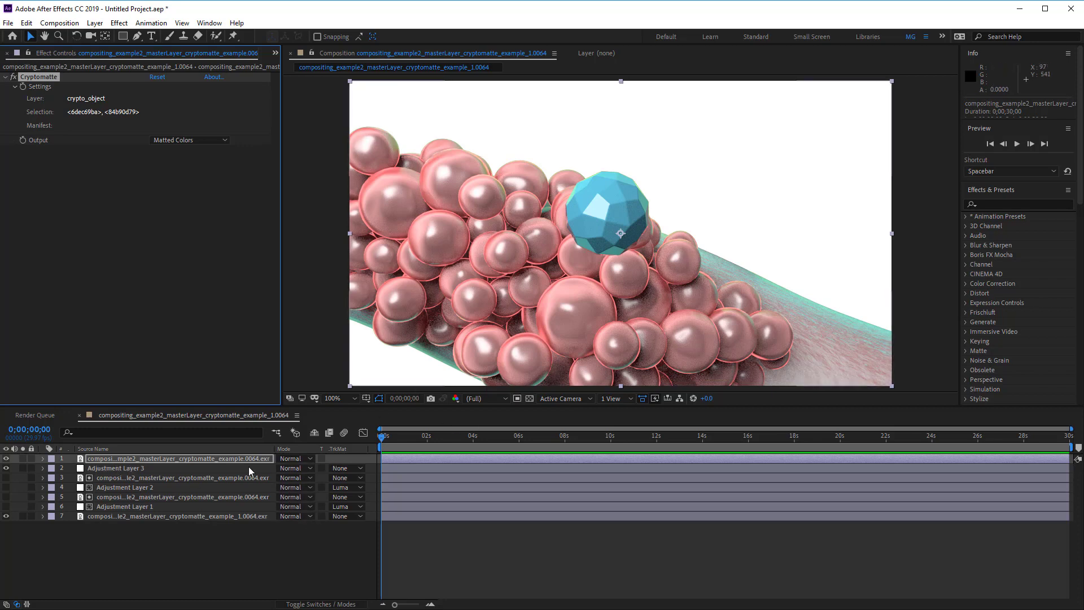
pyautogui.click(361, 468)
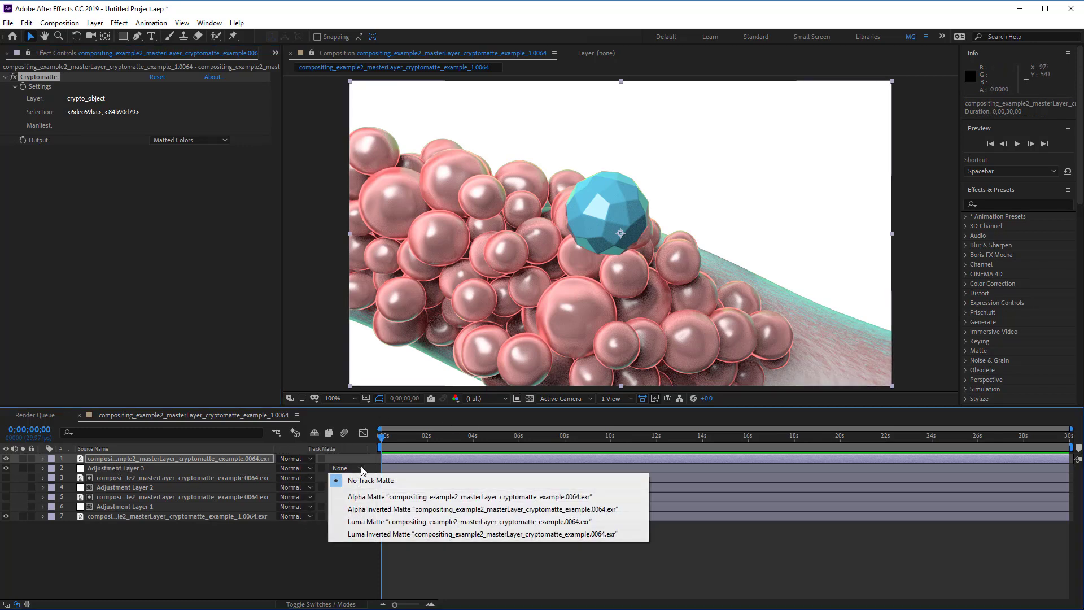
pyautogui.click(381, 529)
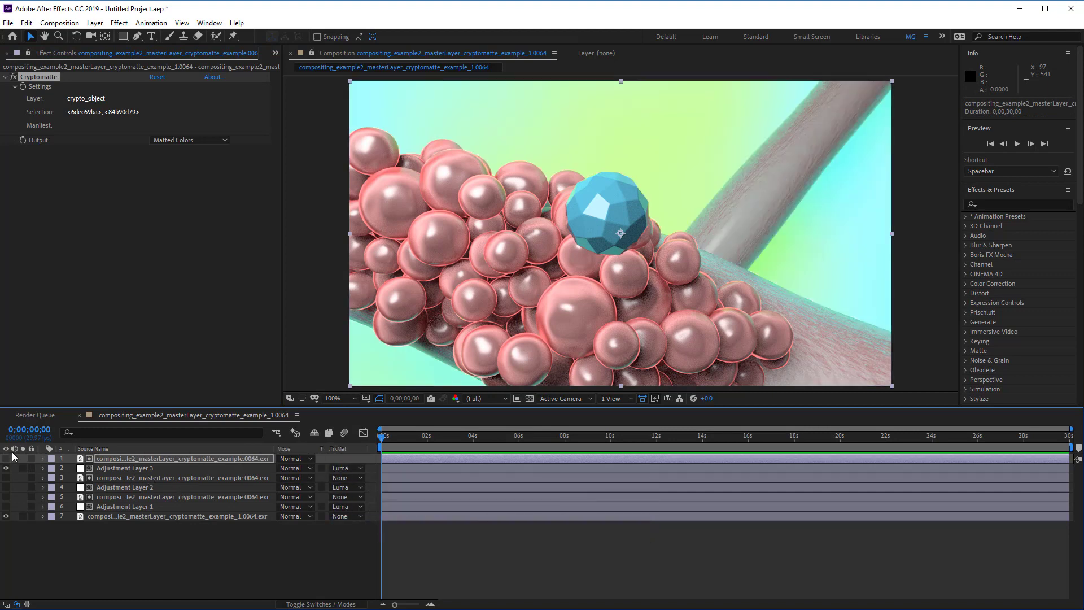
# - Apply Gaussian Blur to Adjustment Layer 3 with Repeat Edge Pixels on and blurriness 37, and turn off the layer's visibility for comparison
pyautogui.click(124, 468)
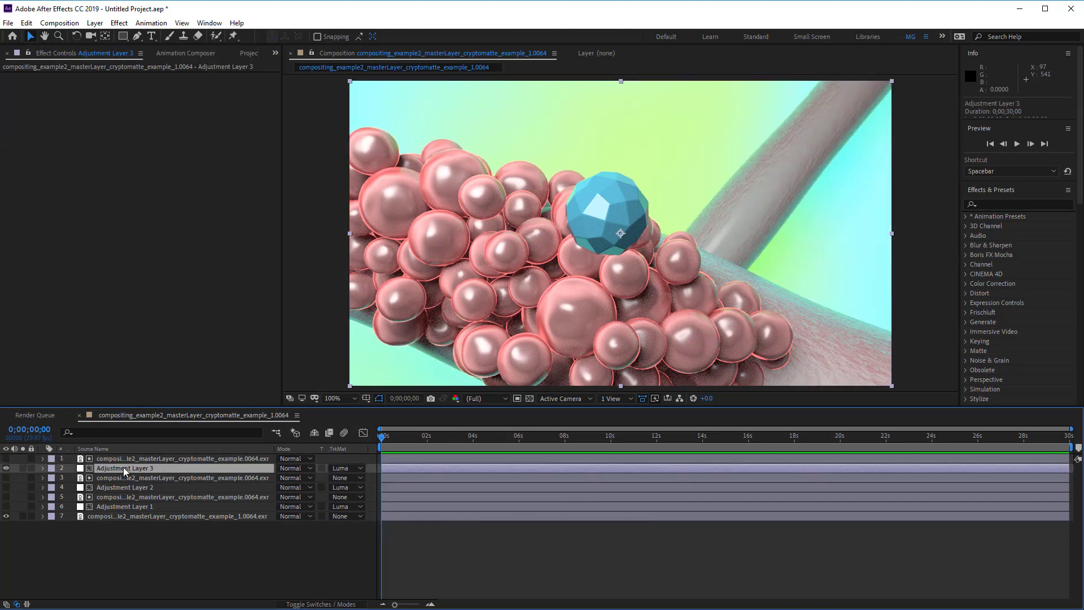
pyautogui.click(119, 24)
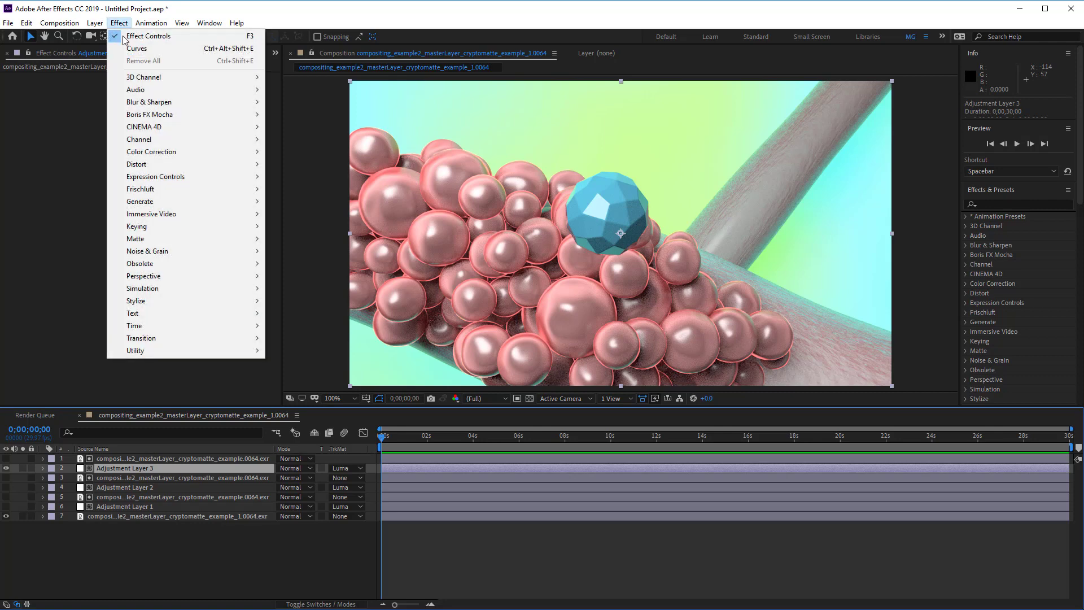
pyautogui.moveTo(131, 102)
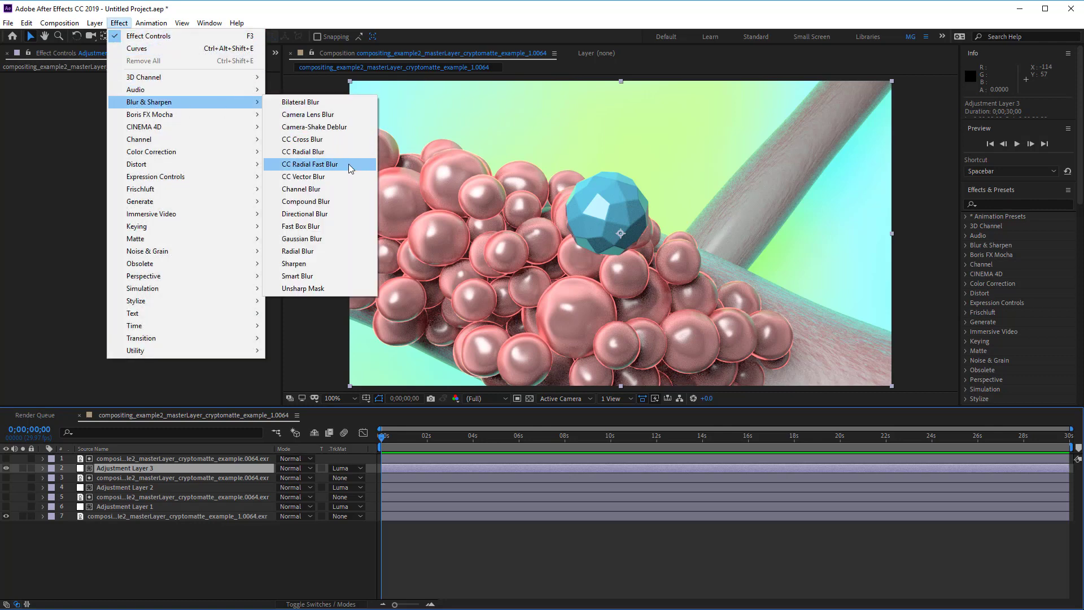
pyautogui.click(334, 239)
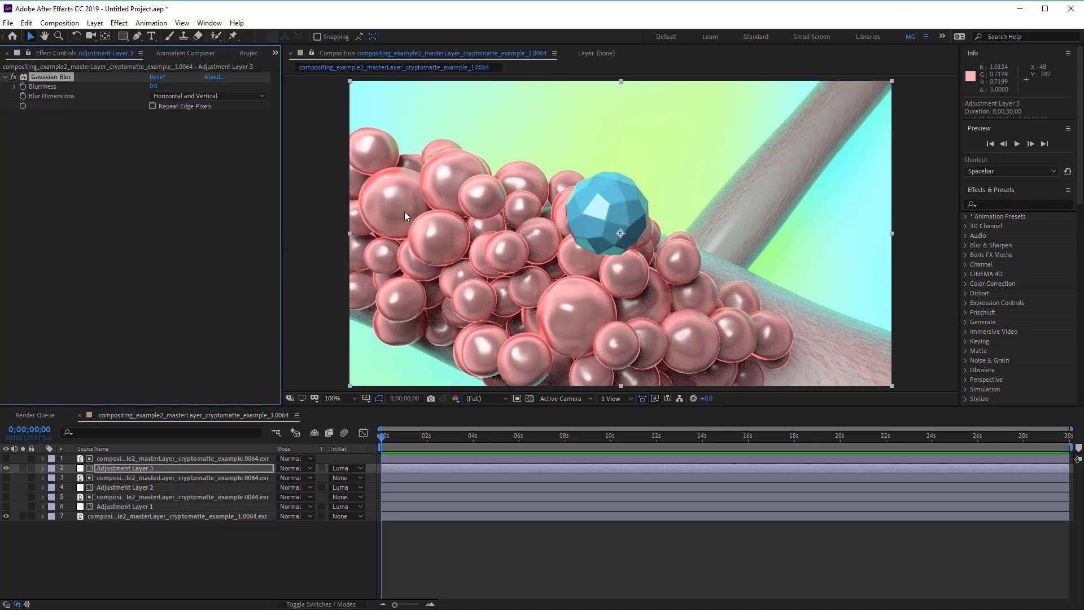
pyautogui.click(152, 106)
pyautogui.moveTo(154, 86); pyautogui.dragTo(388, 110)
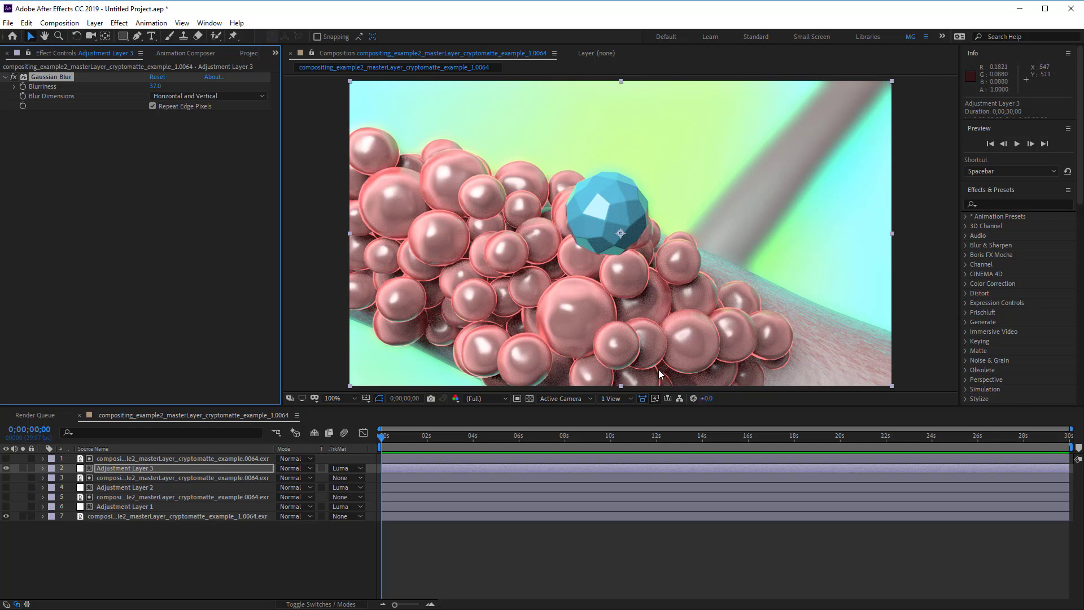
pyautogui.click(6, 468)
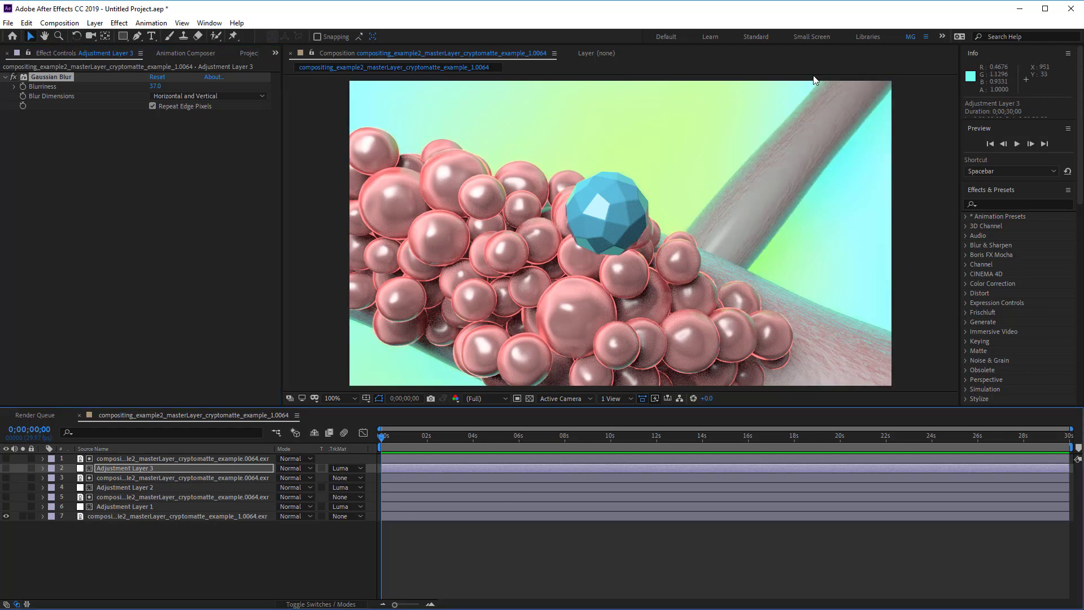